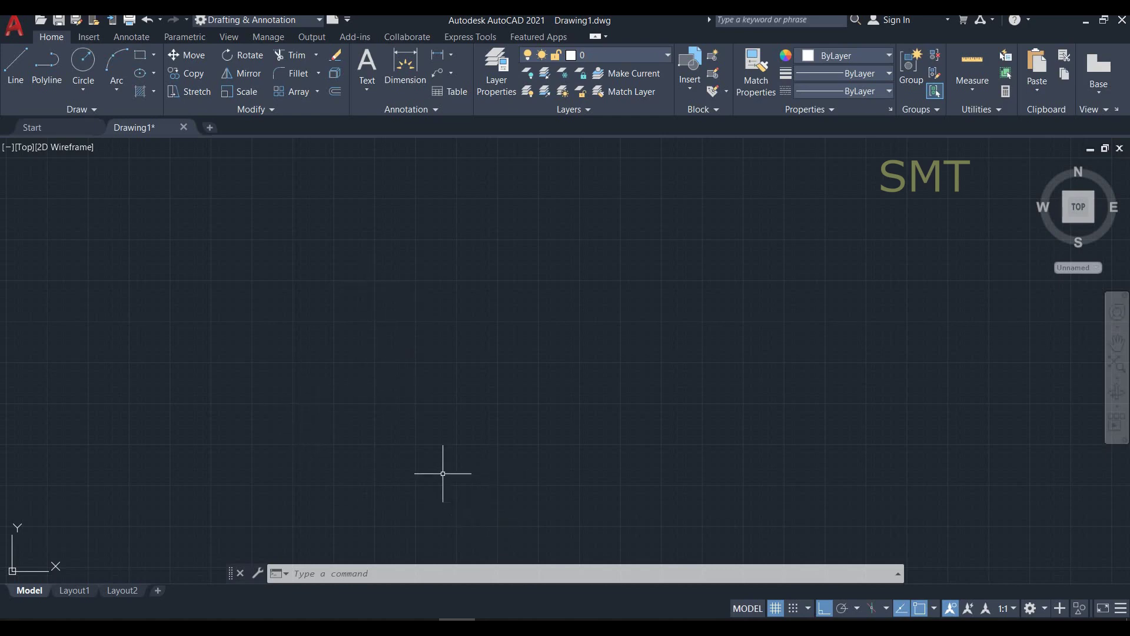
# Step: Draw a freely sized rectangle with REC by picking two opposite corners, then reframe the view
pyautogui.click(373, 573)
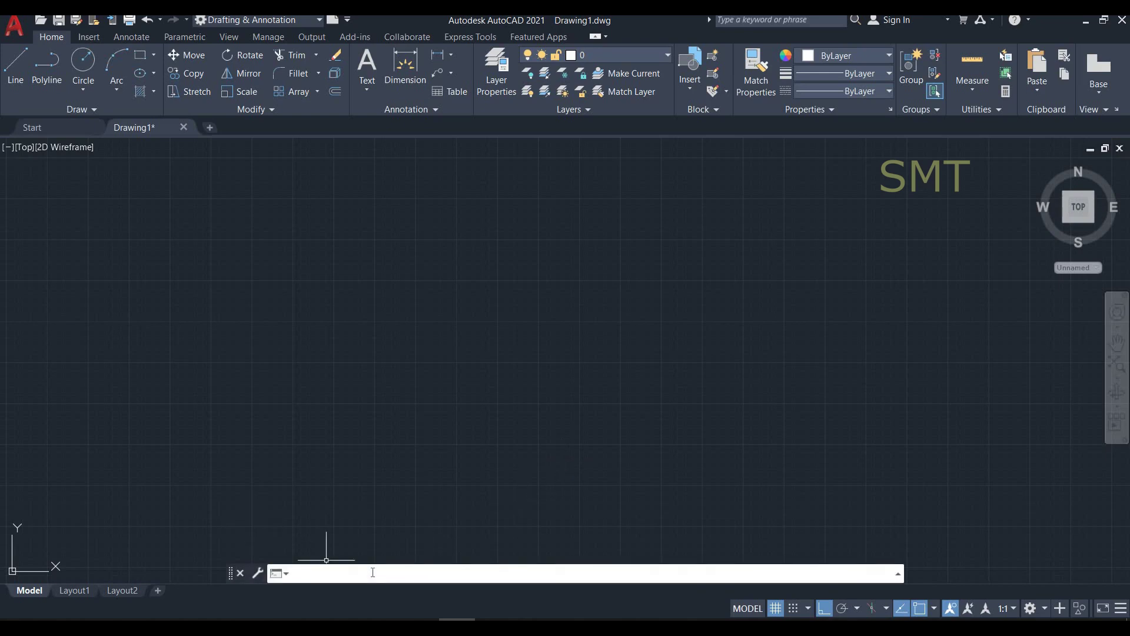
pyautogui.write('REC')
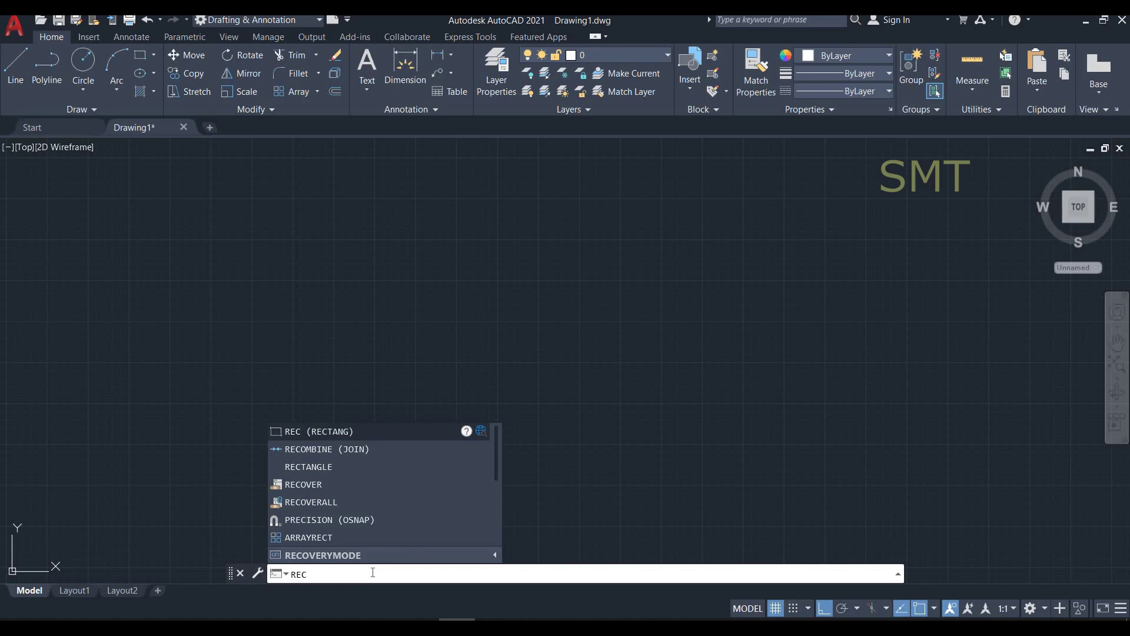
pyautogui.press('Return')
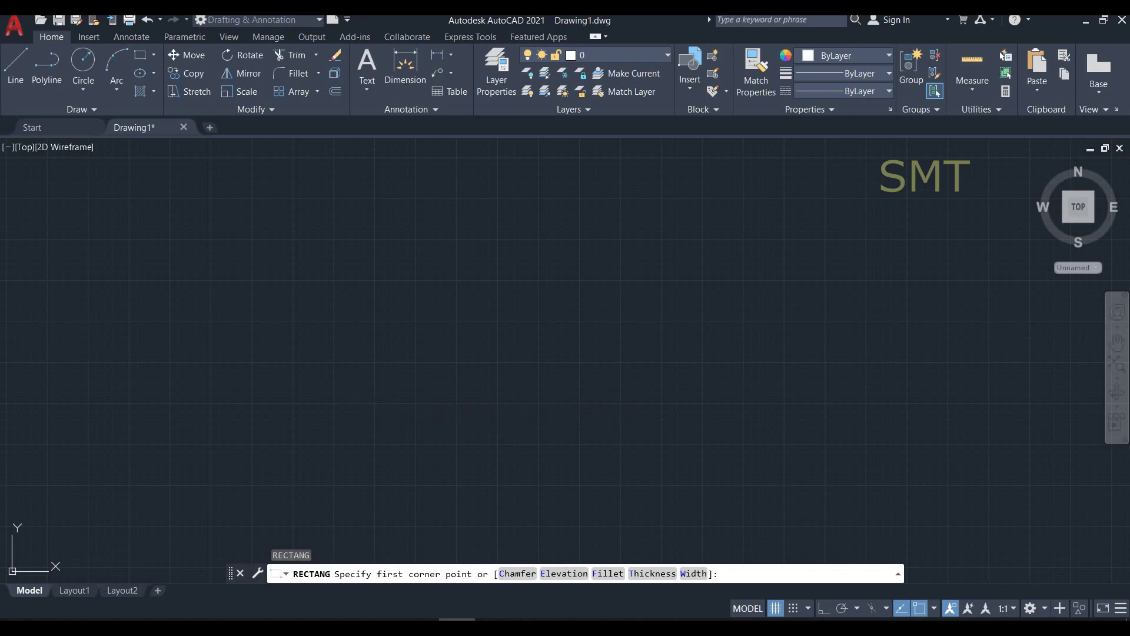
pyautogui.click(363, 398)
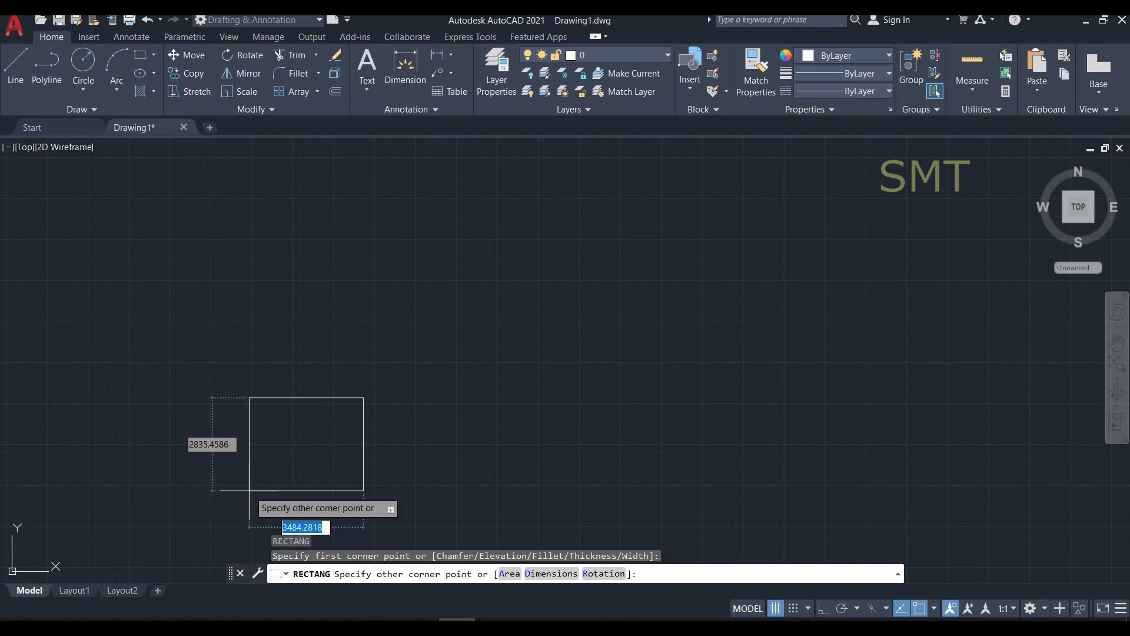
pyautogui.click(250, 489)
pyautogui.moveTo(374, 455); pyautogui.dragTo(334, 379, button='middle')
pyautogui.scroll(4, 218, 431)
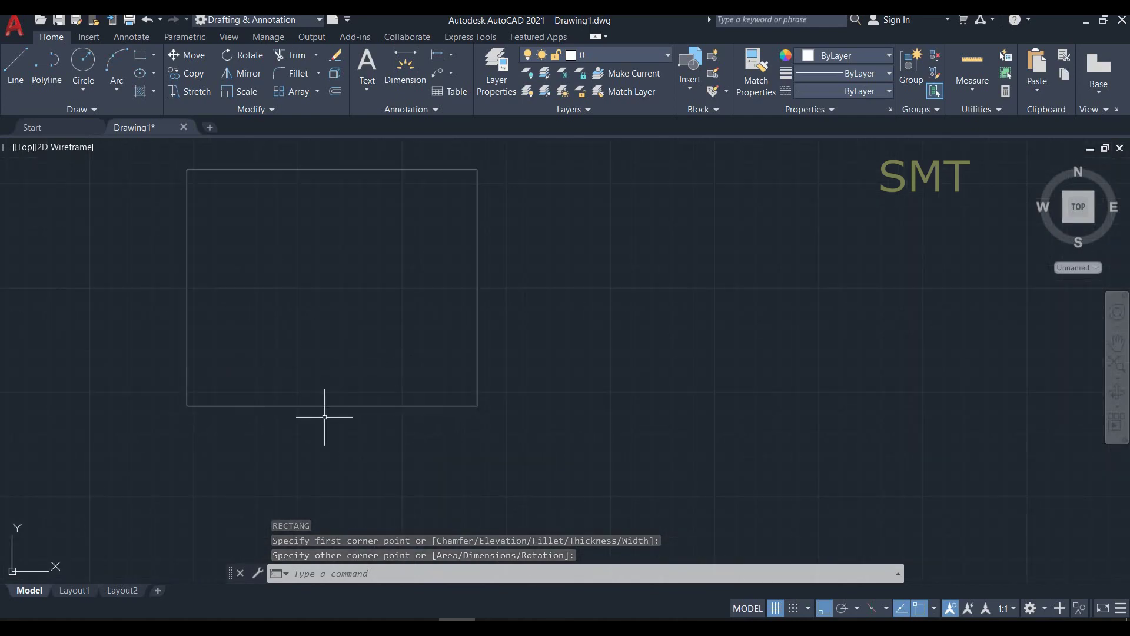
pyautogui.scroll(-2, 508, 407)
pyautogui.moveTo(561, 364); pyautogui.dragTo(441, 409, button='middle')
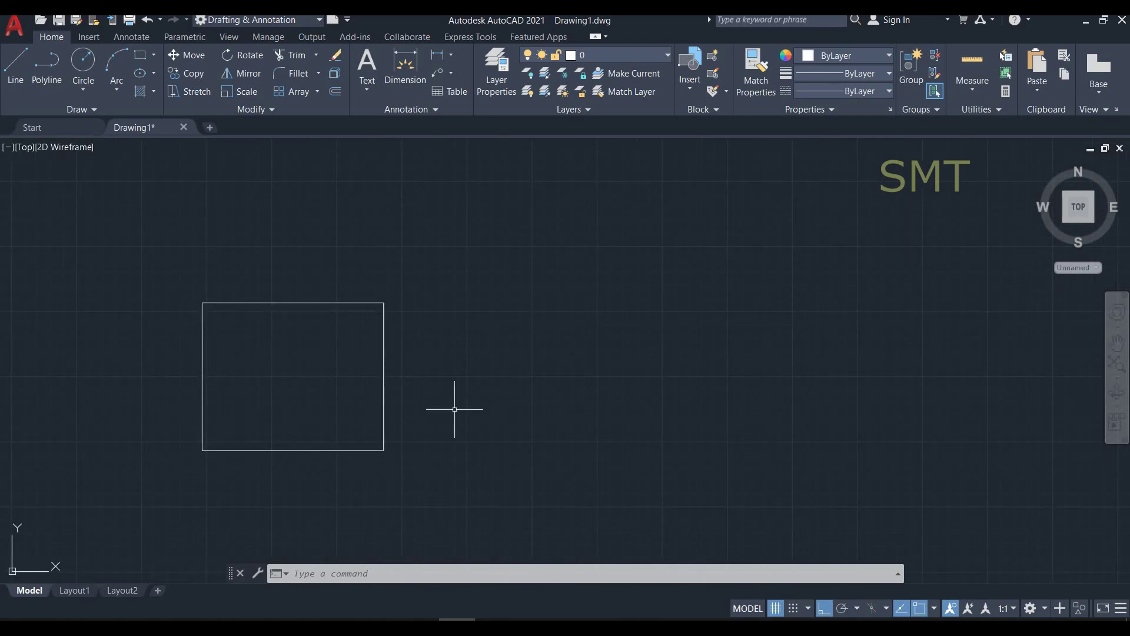
# Step: Start RECTANG with ortho off, pick the first corner and choose the Dimensions option
pyautogui.click(389, 577)
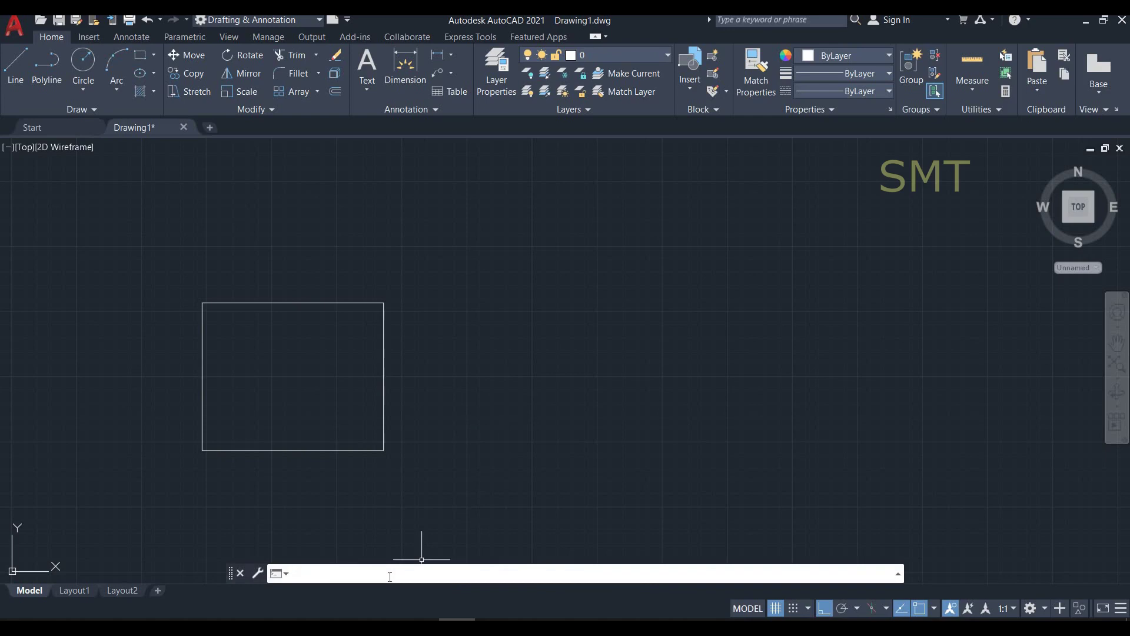
pyautogui.write('rec')
pyautogui.press('Return')
pyautogui.press('F8')
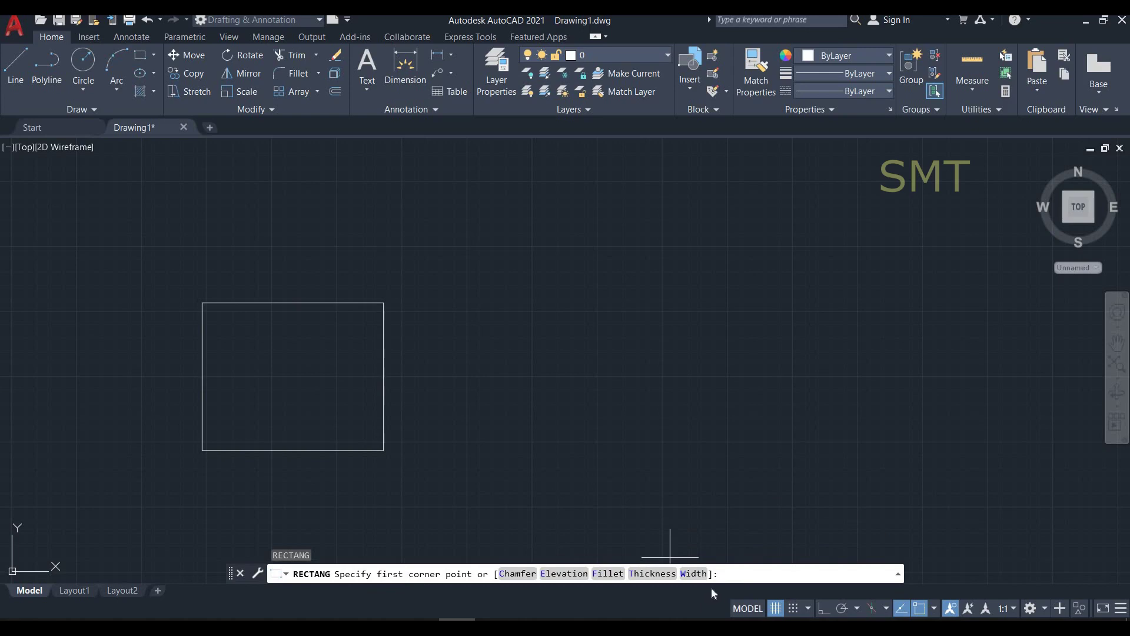
pyautogui.click(526, 438)
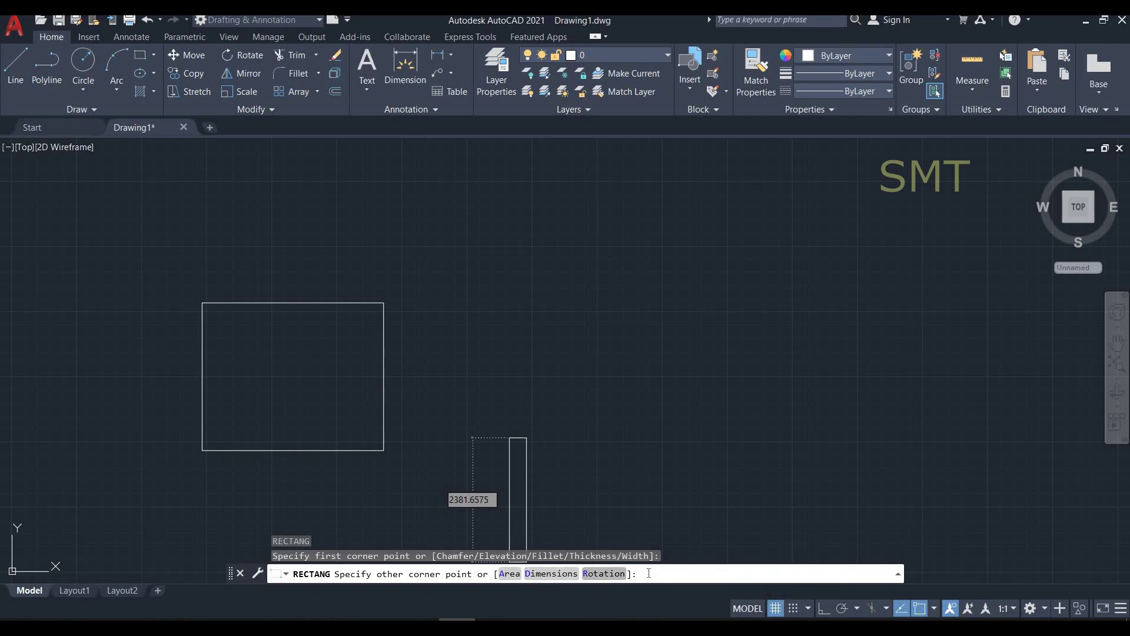
pyautogui.write('d')
pyautogui.press('Return')
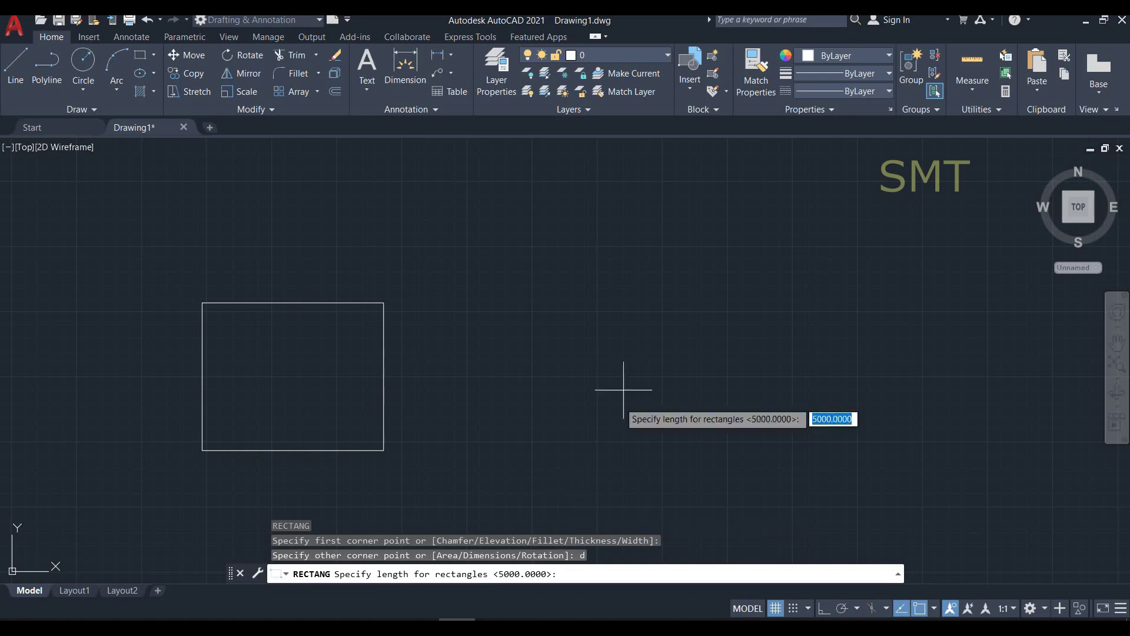
# Step: Enter length 50000 and width 25000, then place the rectangle up and to the right
pyautogui.write('5000')
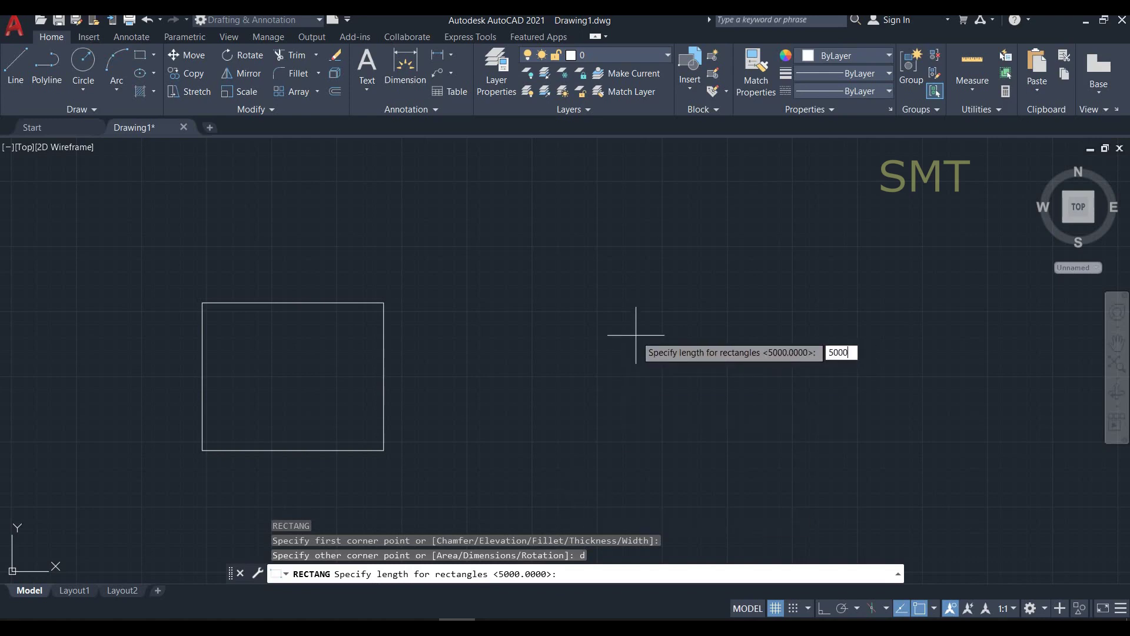
pyautogui.write('0')
pyautogui.press('Return')
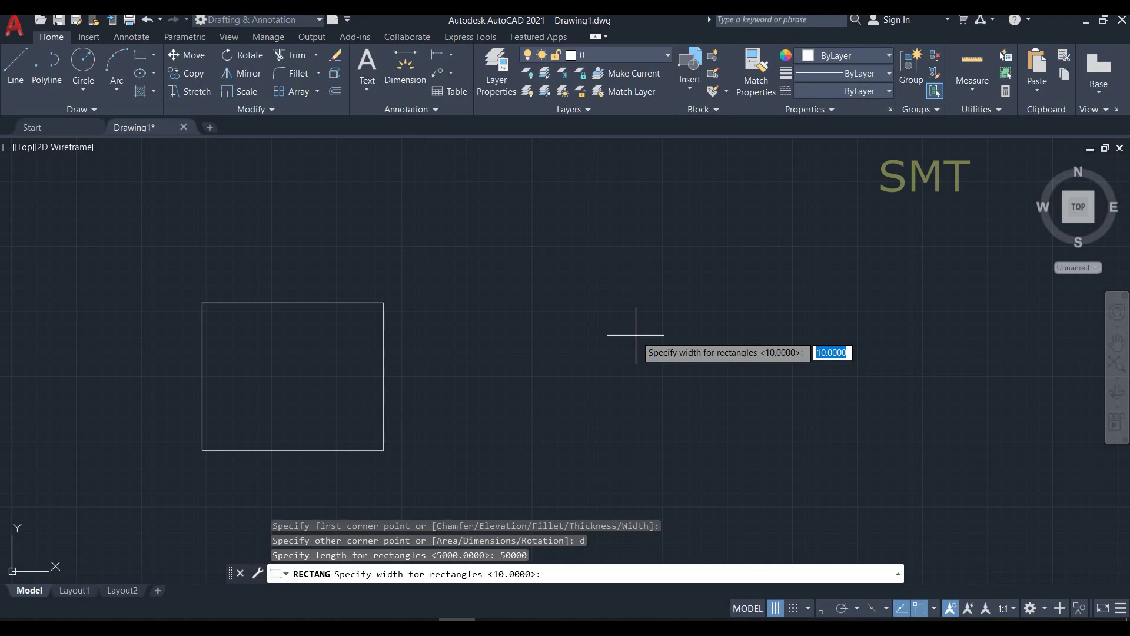
pyautogui.write('25000')
pyautogui.press('Return')
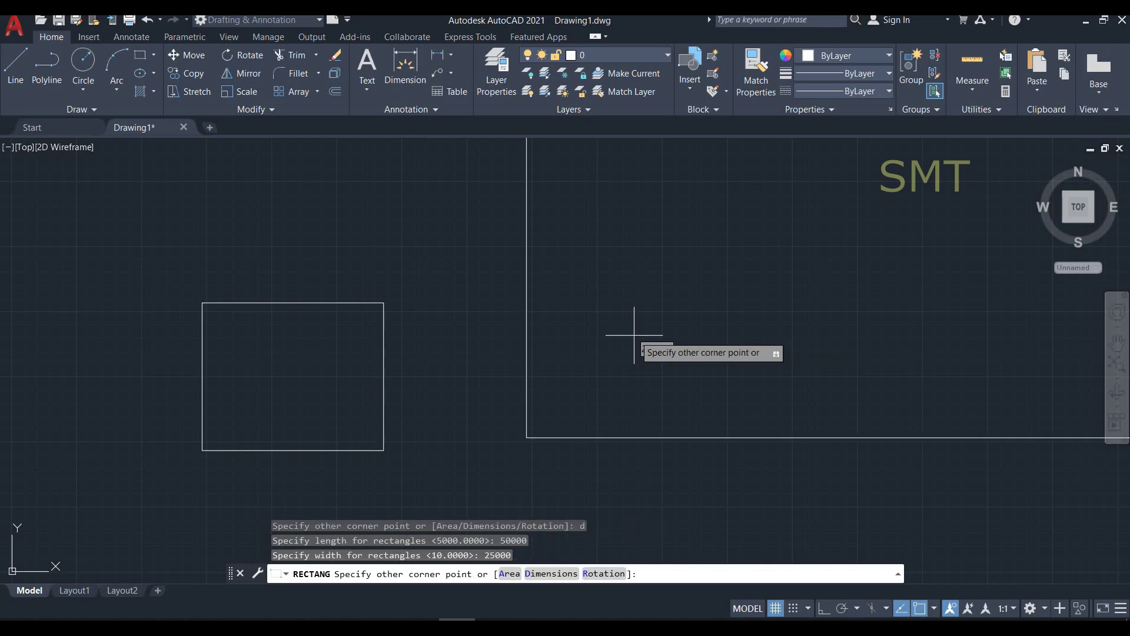
pyautogui.scroll(-5, 588, 365)
pyautogui.scroll(-5, 585, 373)
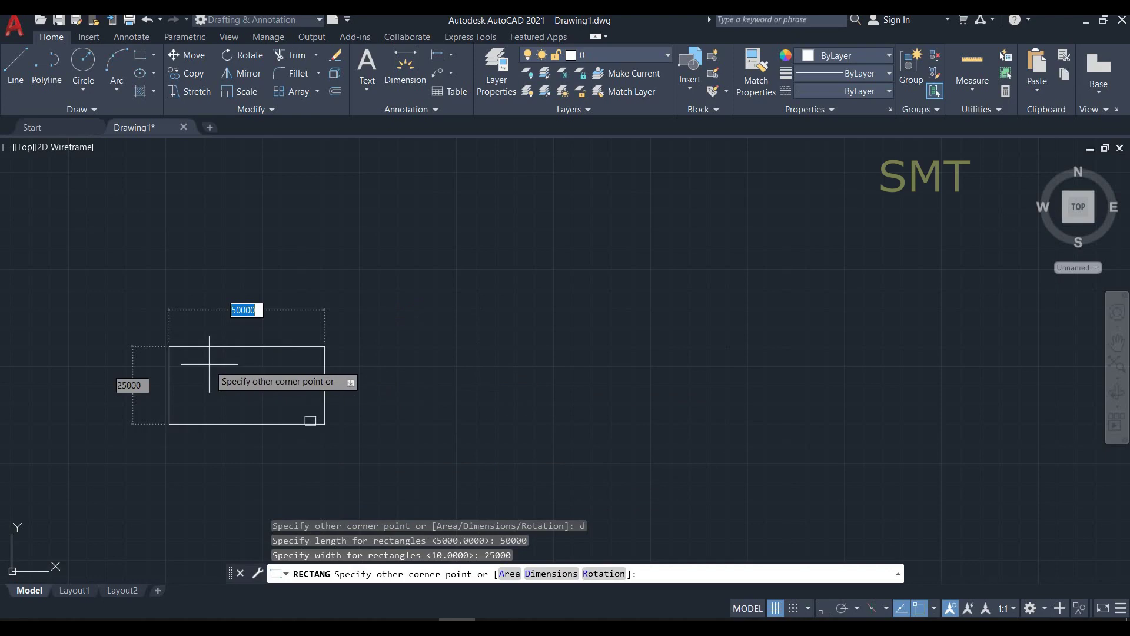
pyautogui.click(458, 362)
pyautogui.scroll(4, 424, 423)
pyautogui.scroll(-2, 532, 393)
pyautogui.moveTo(615, 341); pyautogui.dragTo(619, 361, button='middle')
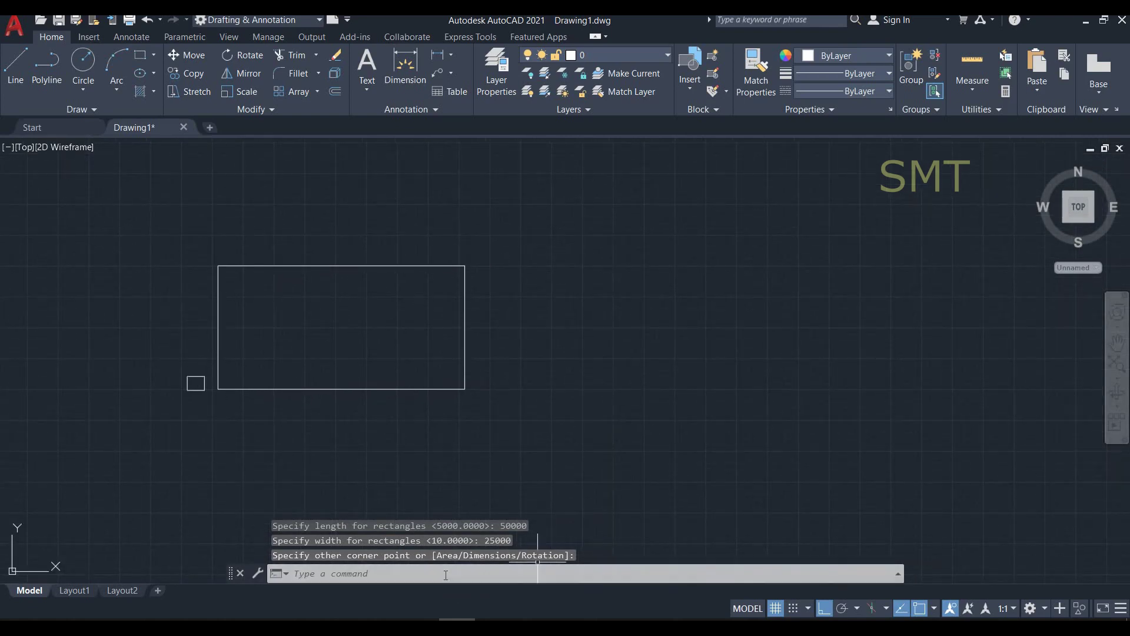
# Step: Repeat RECTANG from a new first corner using the Area option with area 1000000
pyautogui.press('Return')
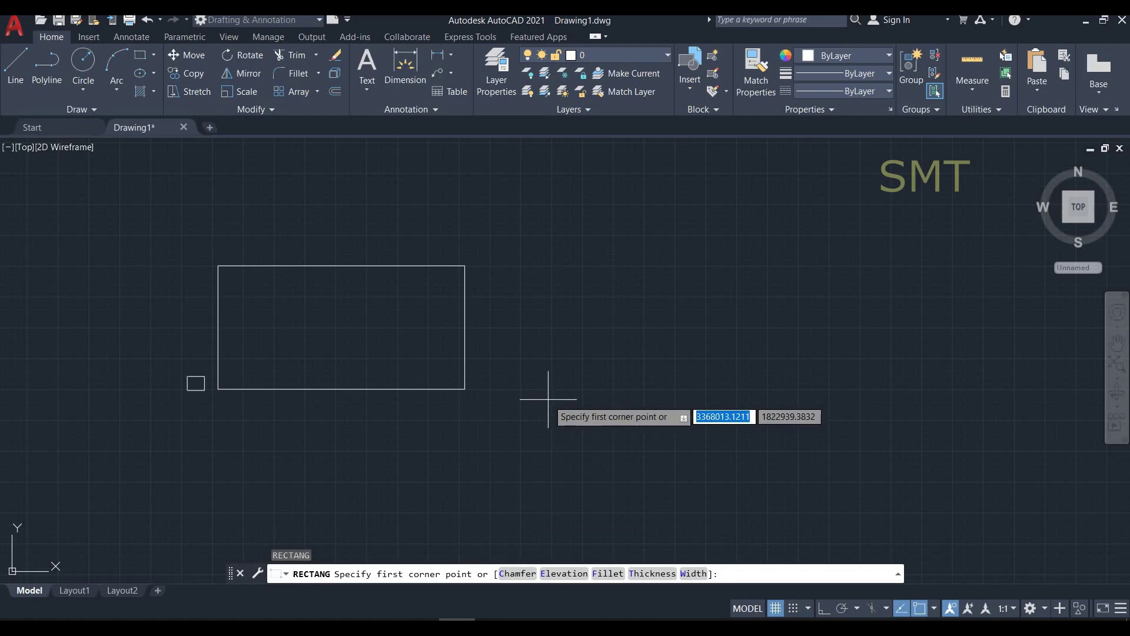
pyautogui.click(551, 377)
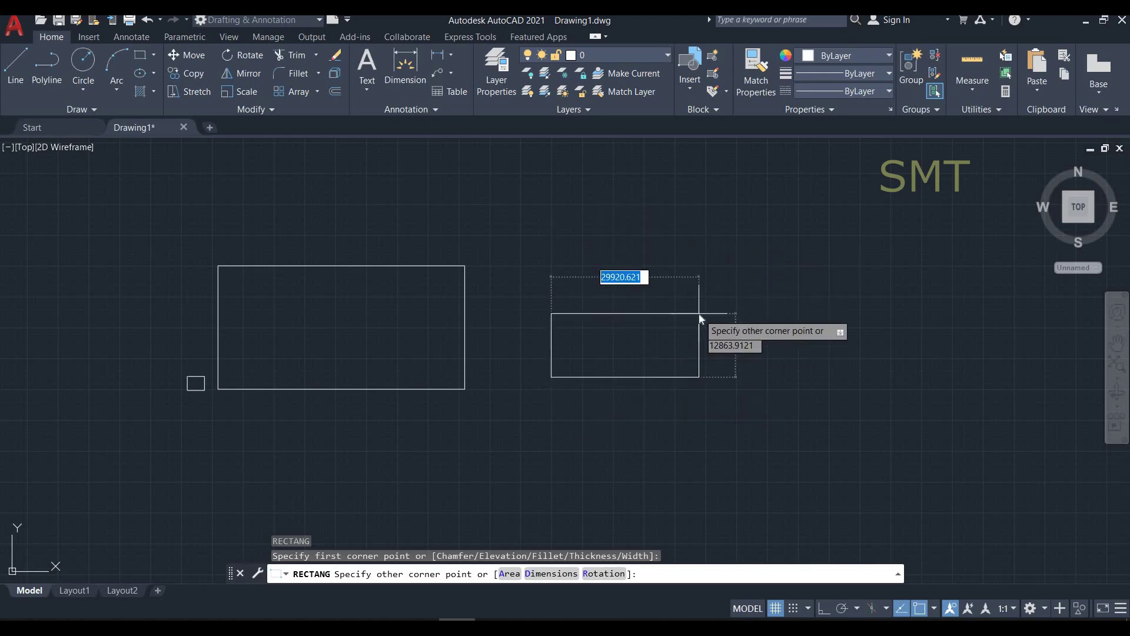
pyautogui.write('a')
pyautogui.press('Return')
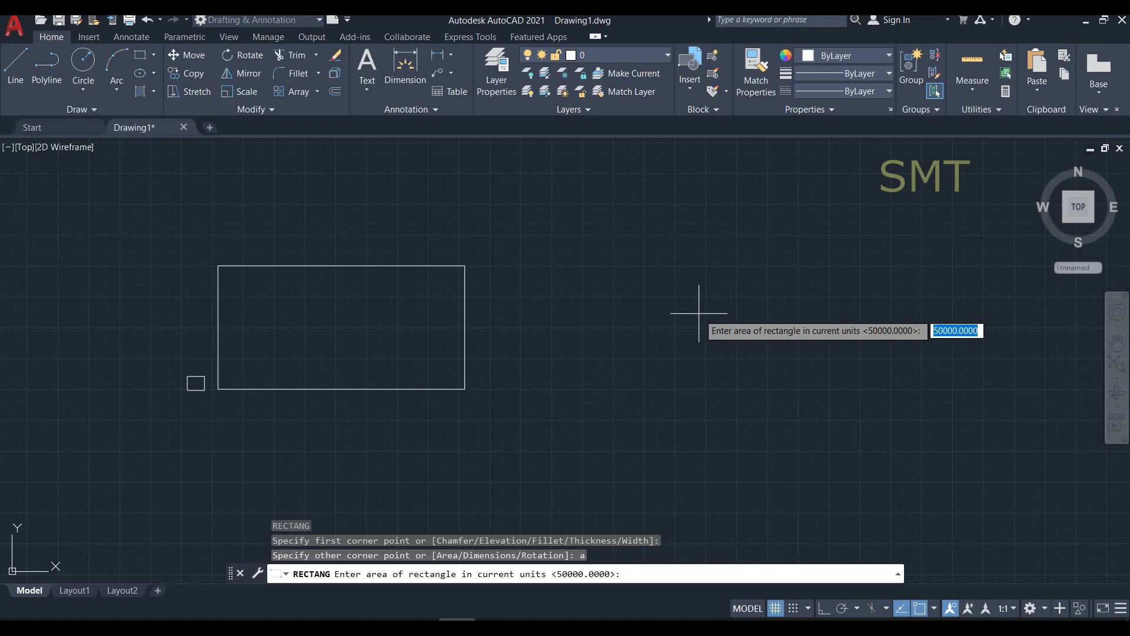
pyautogui.write('1000')
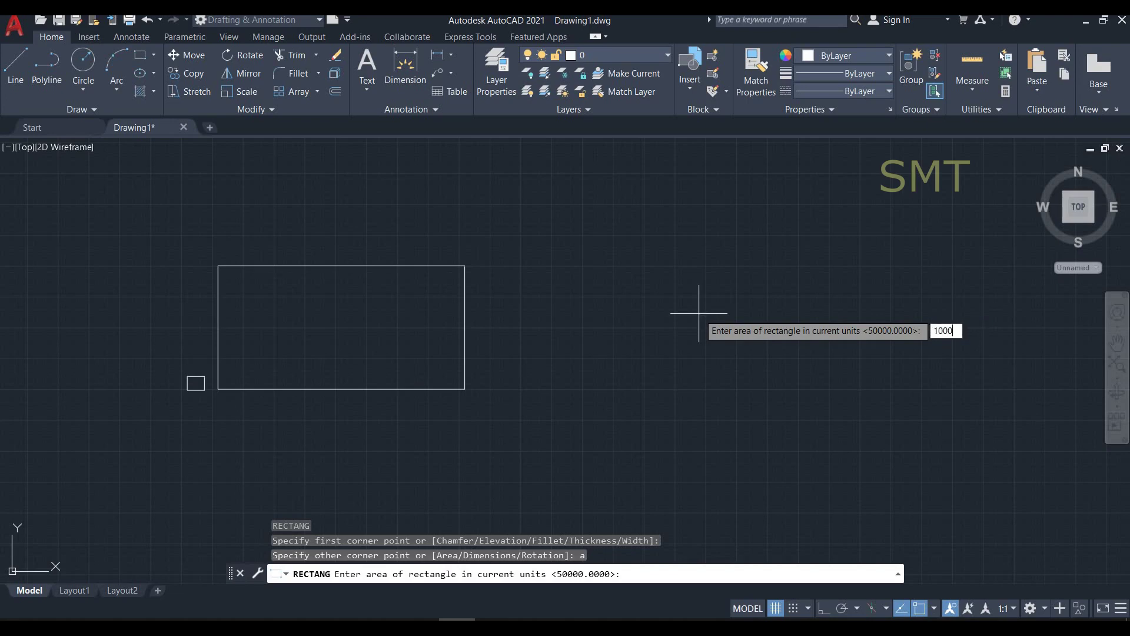
pyautogui.write('0')
pyautogui.write('00')
pyautogui.press('Return')
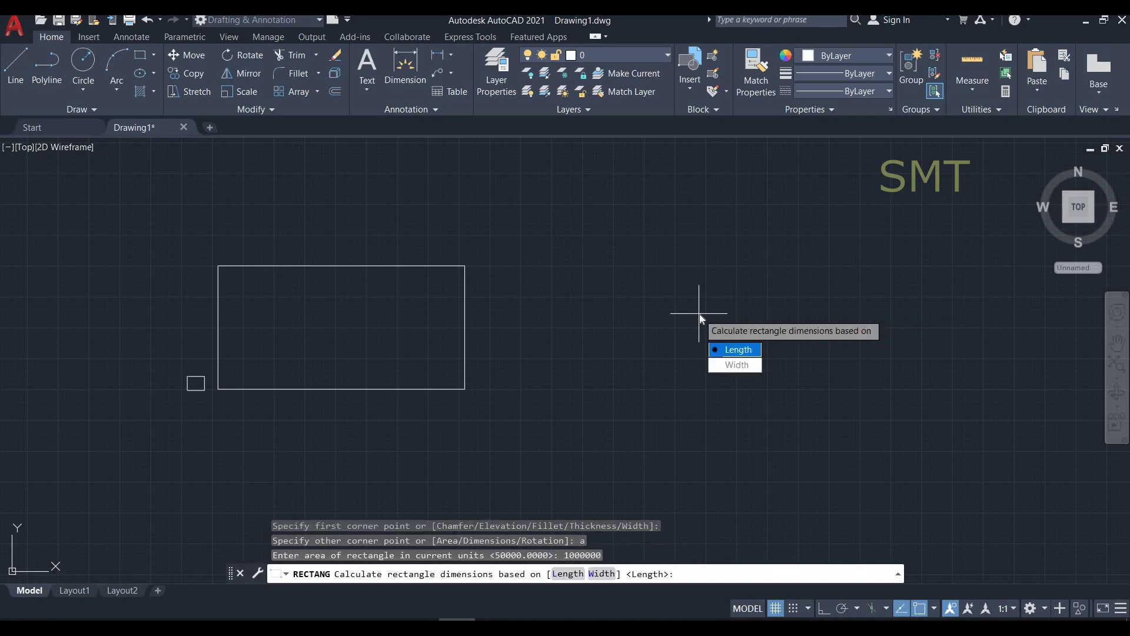
# Step: Size the area rectangle by a length of 20000, then zoom in on it
pyautogui.click(739, 351)
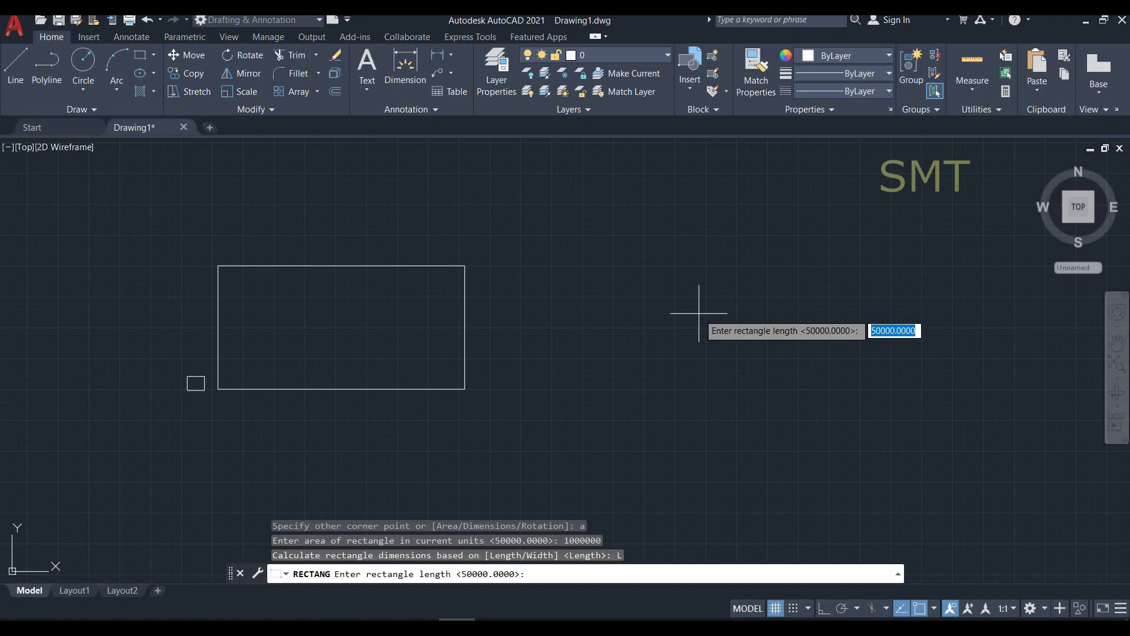
pyautogui.write('2000')
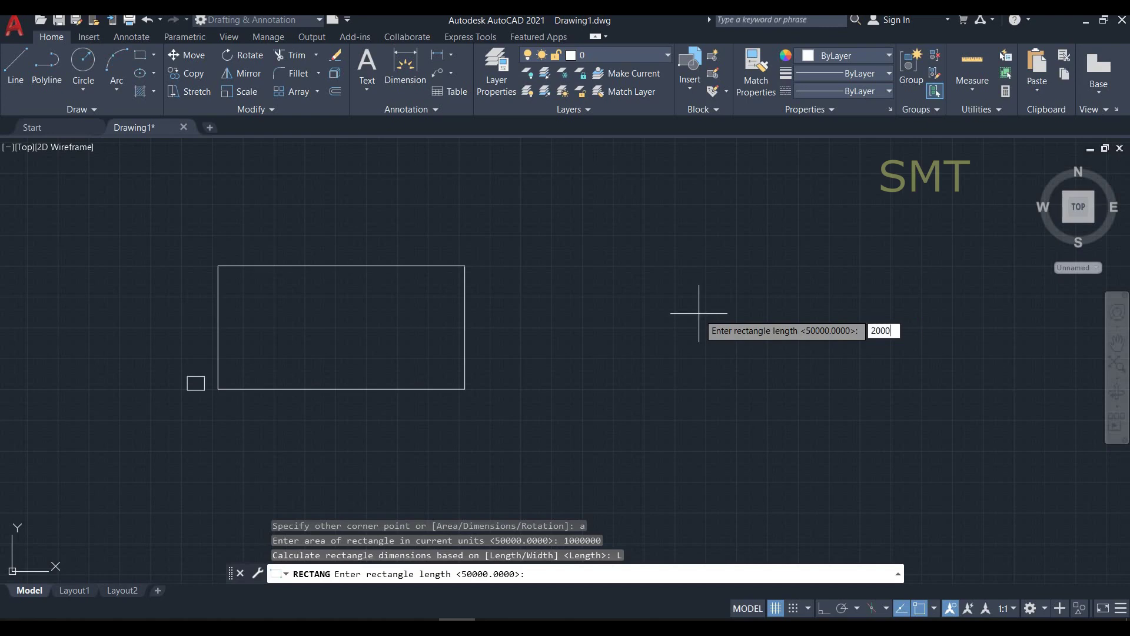
pyautogui.write('0')
pyautogui.press('Return')
pyautogui.scroll(2, 568, 384)
pyautogui.scroll(2, 530, 370)
pyautogui.scroll(2, 447, 353)
pyautogui.scroll(2, 353, 330)
pyautogui.scroll(2, 330, 318)
pyautogui.scroll(2, 315, 306)
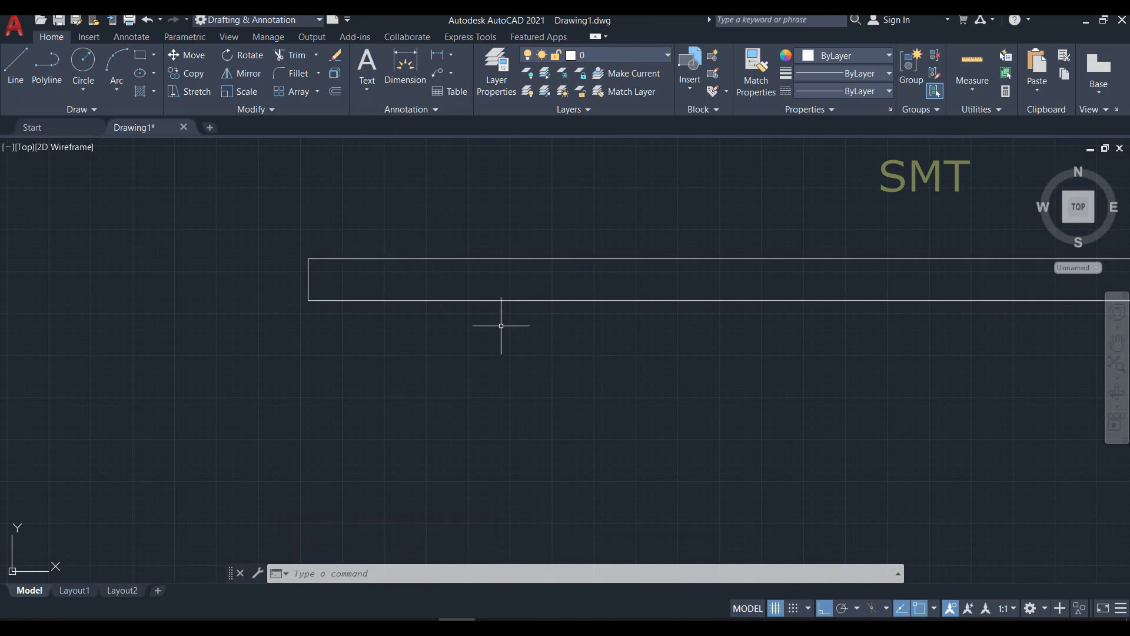
# Step: Measure the thin rectangle with AREA's Object option: area 1000000, perimeter 40100
pyautogui.write('AREa')
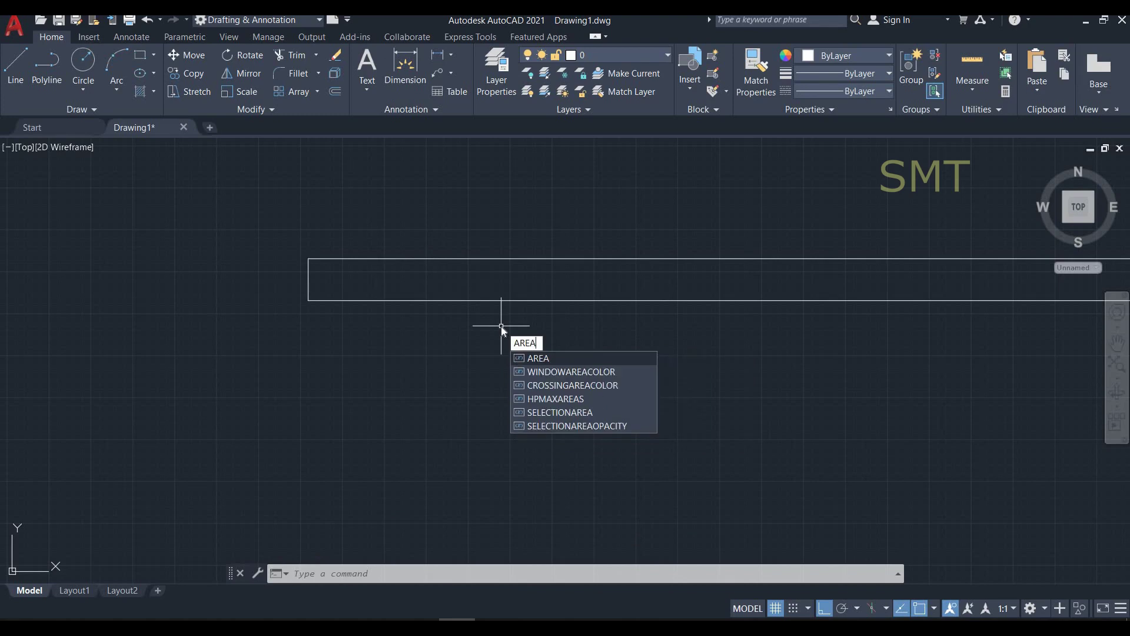
pyautogui.press('Return')
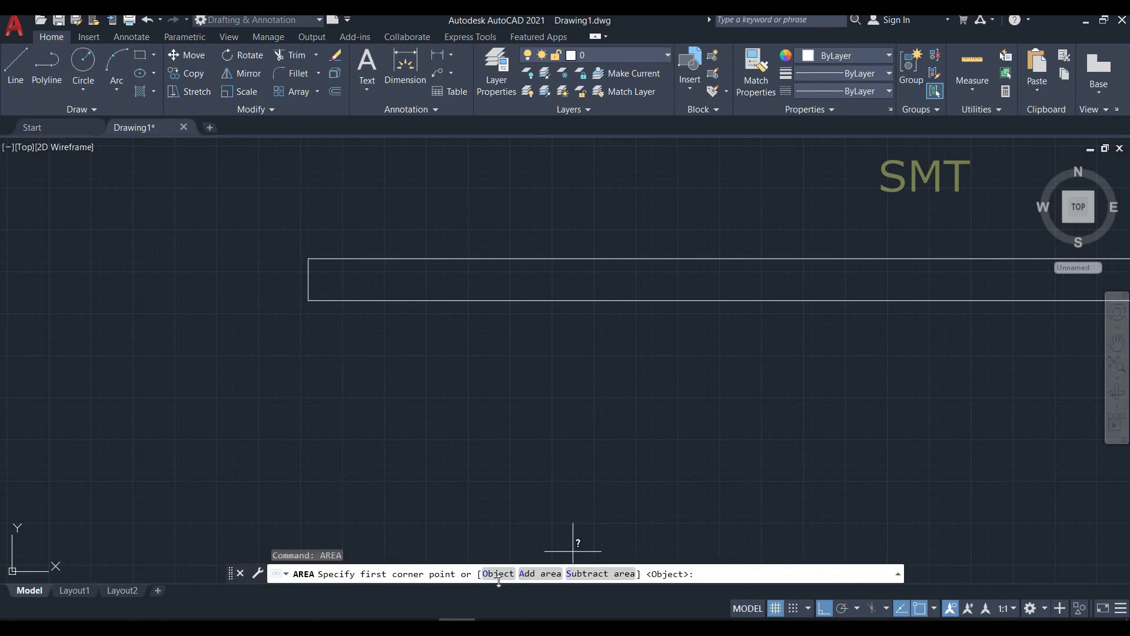
pyautogui.write('O')
pyautogui.press('Return')
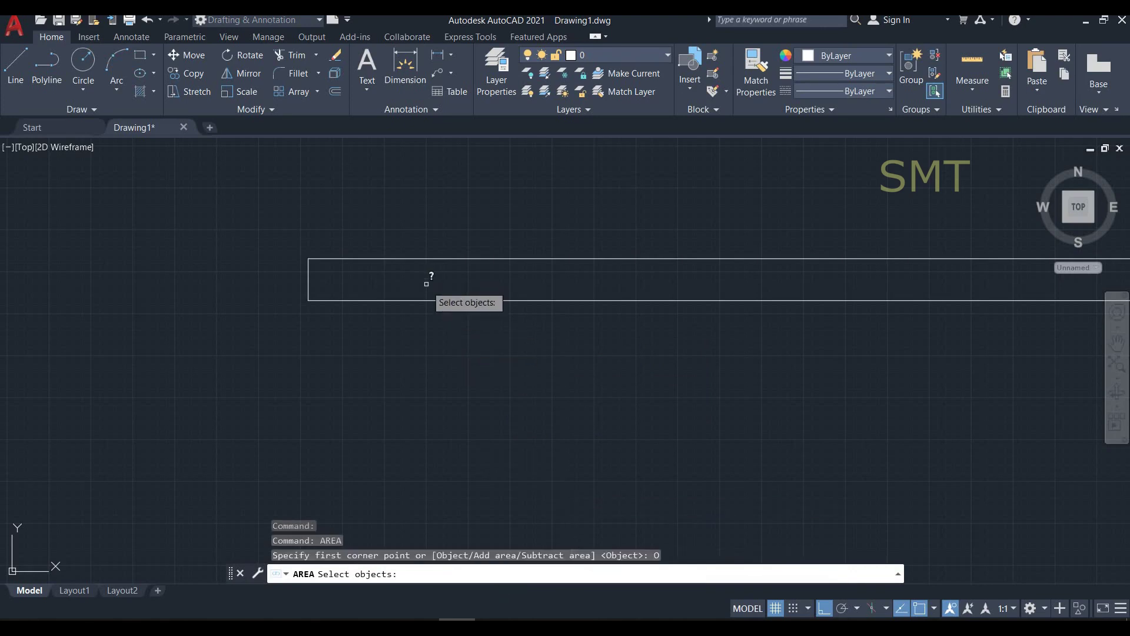
pyautogui.click(434, 299)
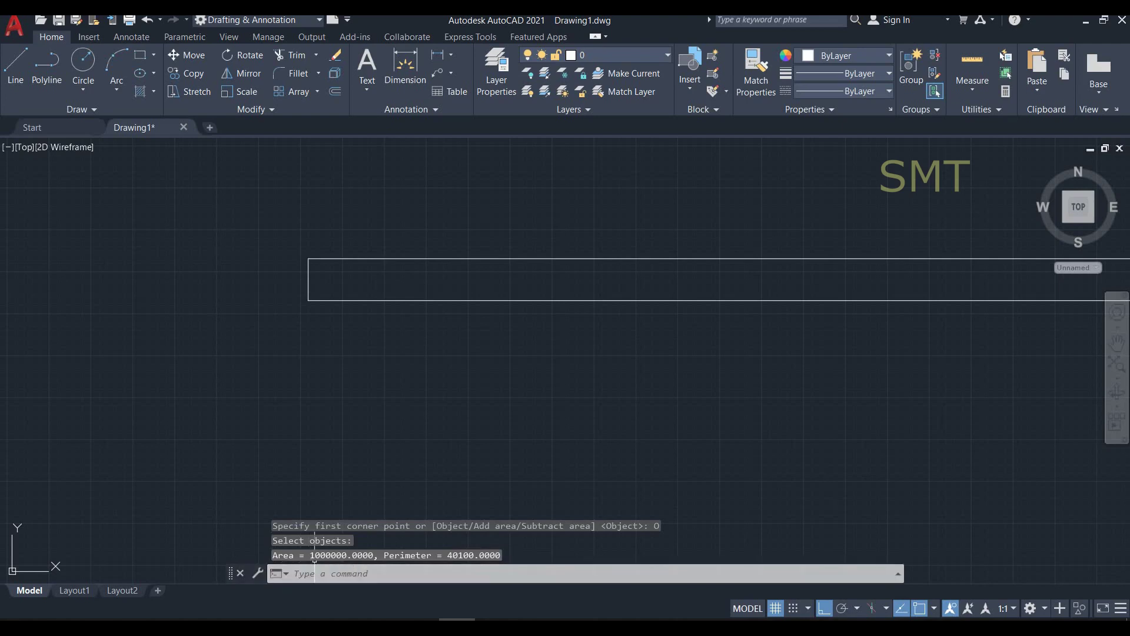
pyautogui.scroll(-8, 538, 347)
pyautogui.scroll(-8, 539, 349)
pyautogui.scroll(-6, 539, 348)
pyautogui.moveTo(739, 345); pyautogui.dragTo(639, 387, button='middle')
pyautogui.click(355, 572)
pyautogui.write('rec')
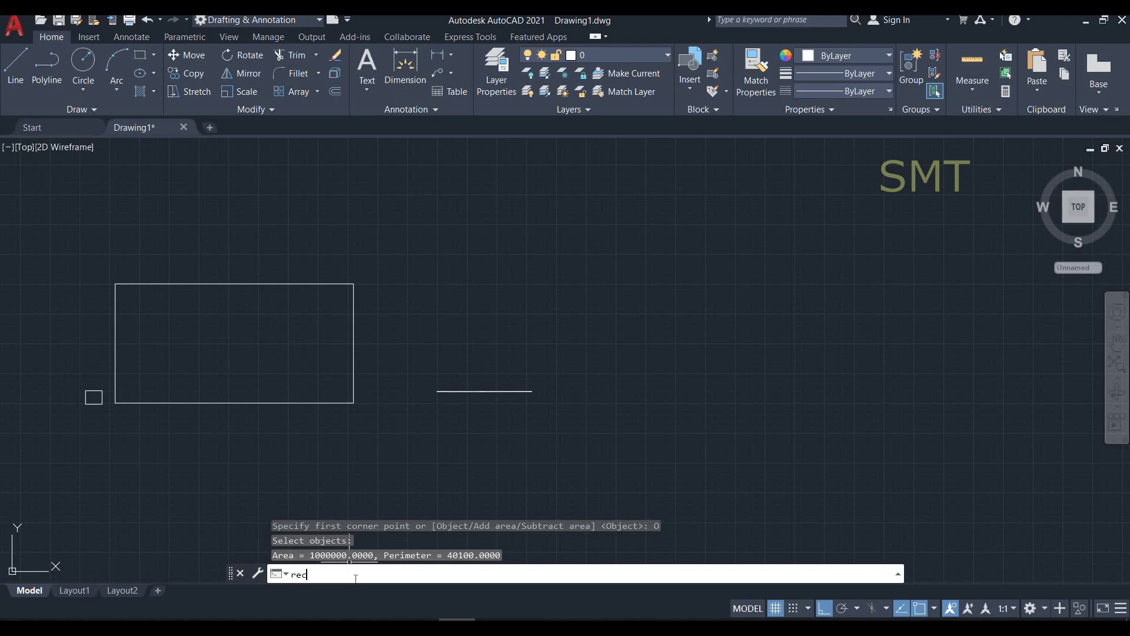
# Step: Draw a rectangle rotated 30° from a first corner and an opposite corner, then fit the view
pyautogui.press('Return')
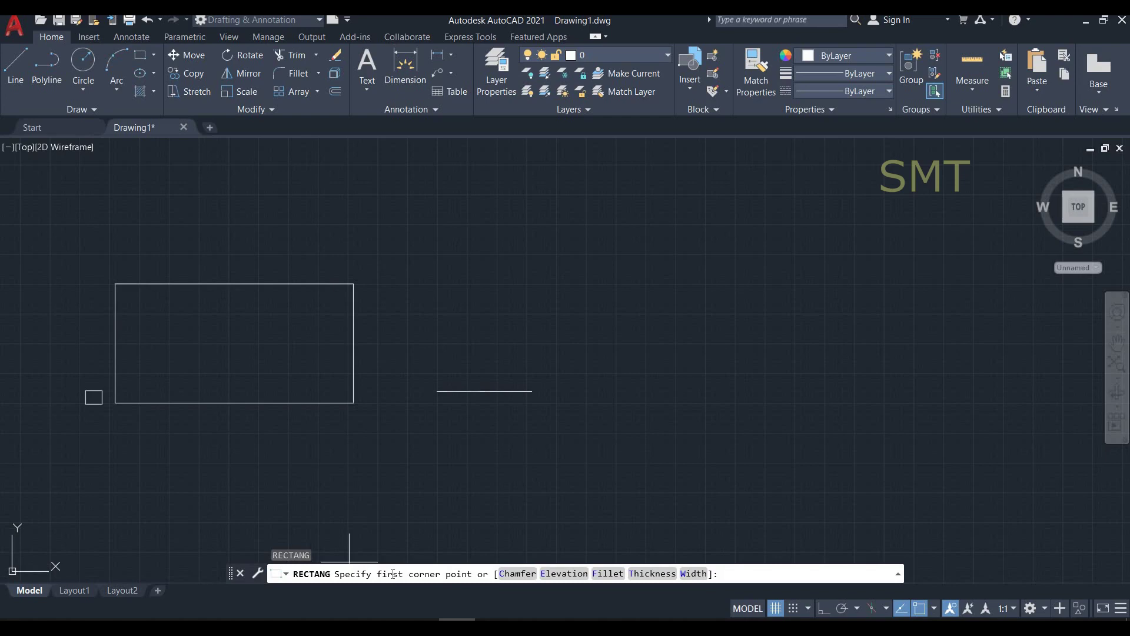
pyautogui.click(654, 417)
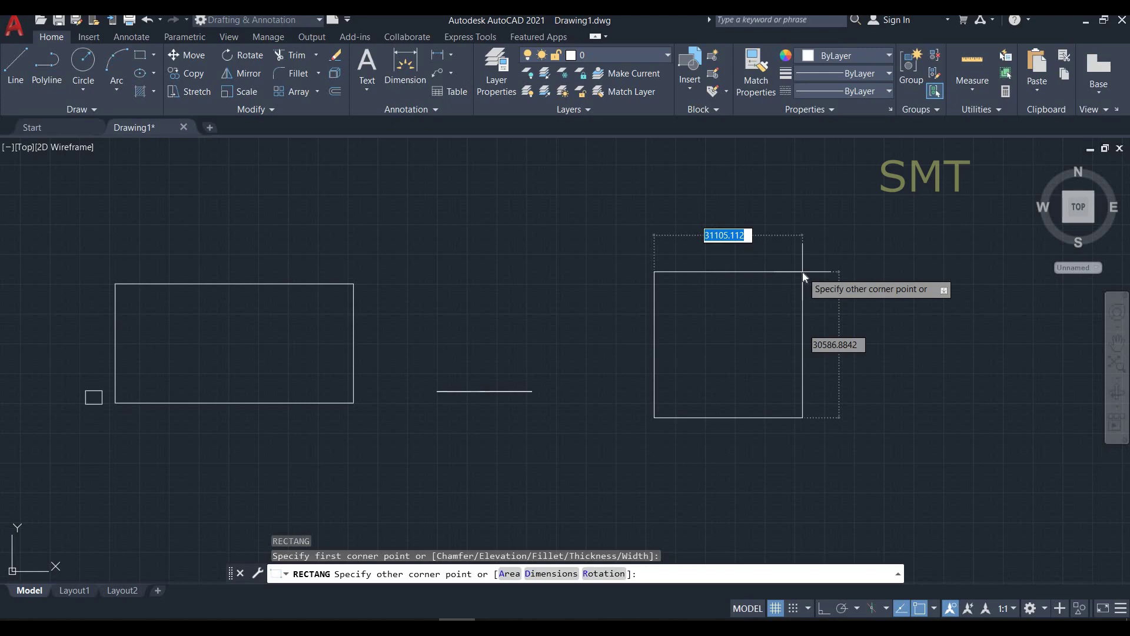
pyautogui.write('r')
pyautogui.press('Return')
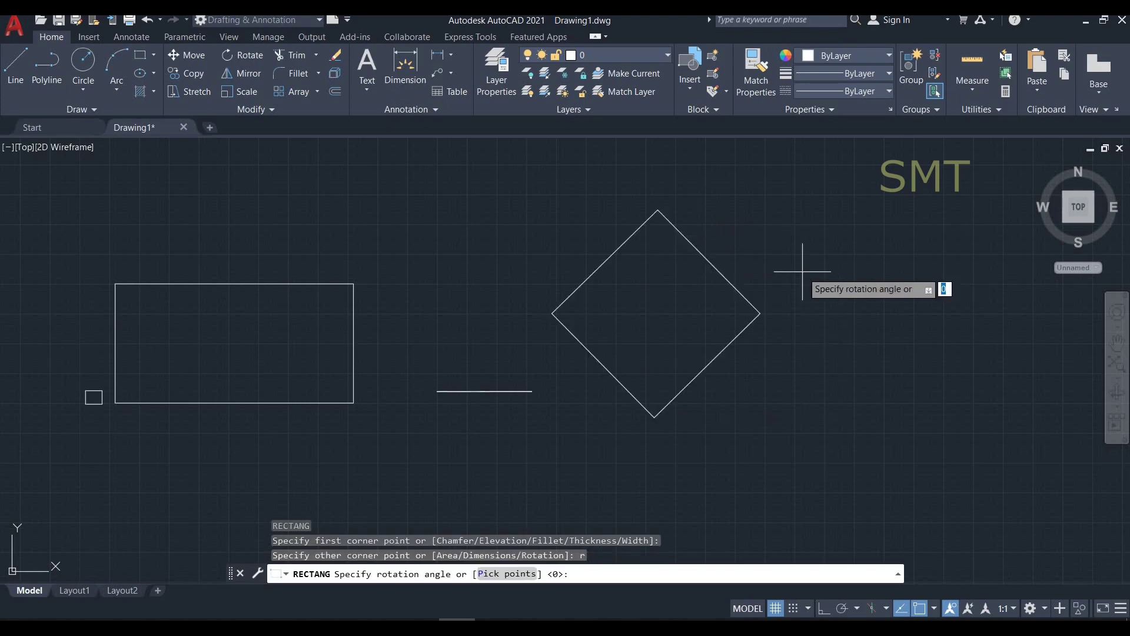
pyautogui.write('30')
pyautogui.press('Return')
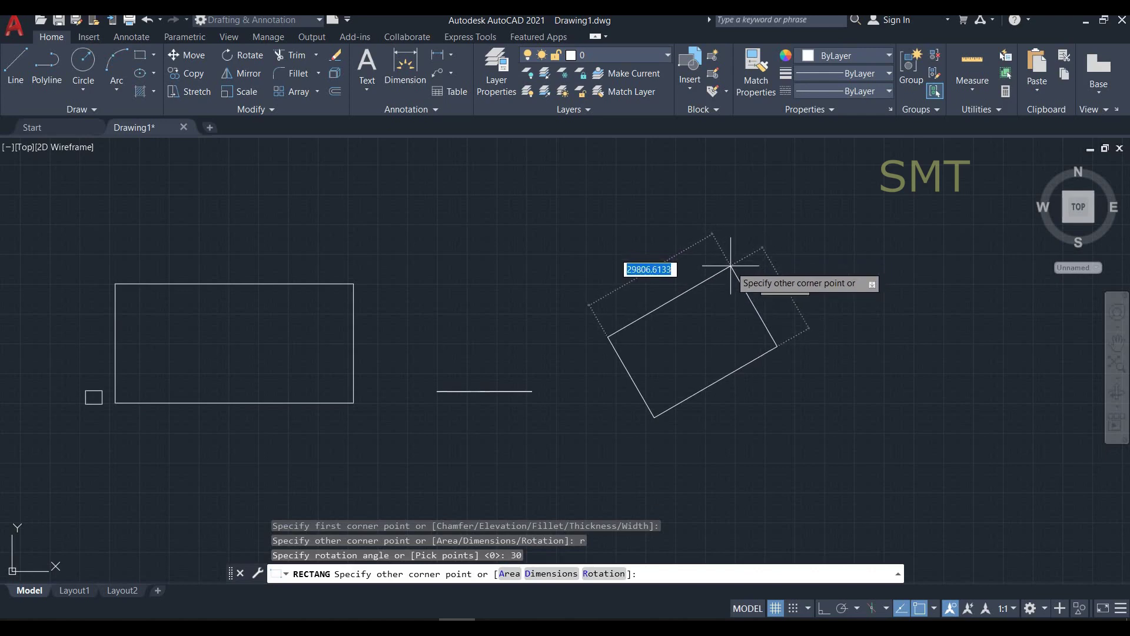
pyautogui.click(730, 266)
pyautogui.scroll(-5, 868, 380)
pyautogui.moveTo(923, 380); pyautogui.dragTo(561, 396, button='middle')
pyautogui.scroll(4, 574, 391)
pyautogui.scroll(-2, 583, 389)
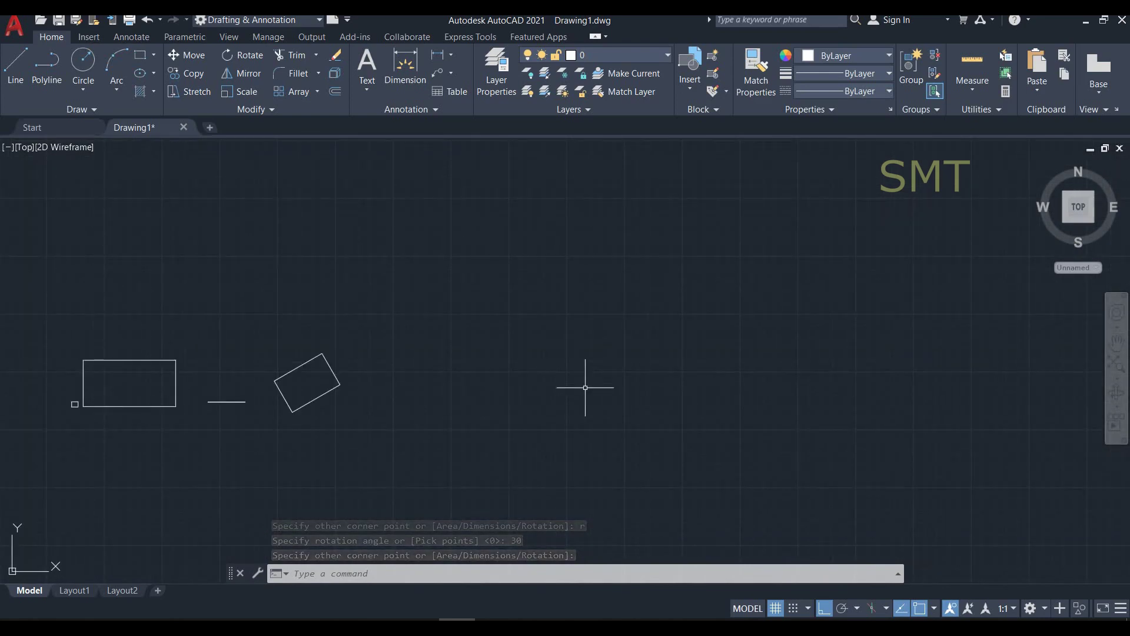
pyautogui.press('Return')
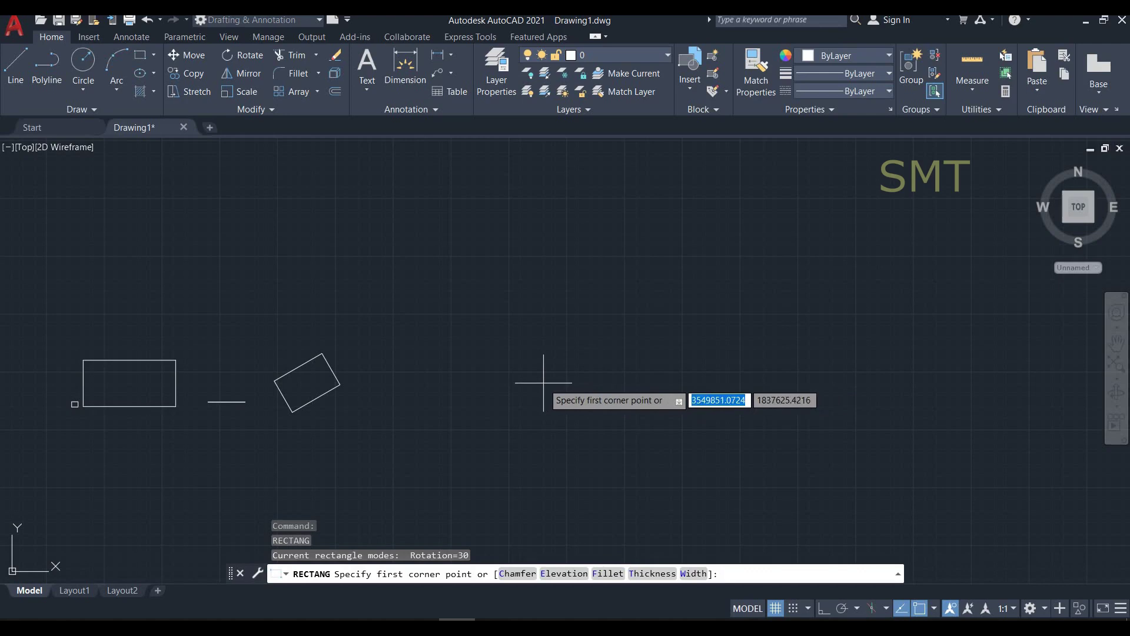
pyautogui.click(544, 383)
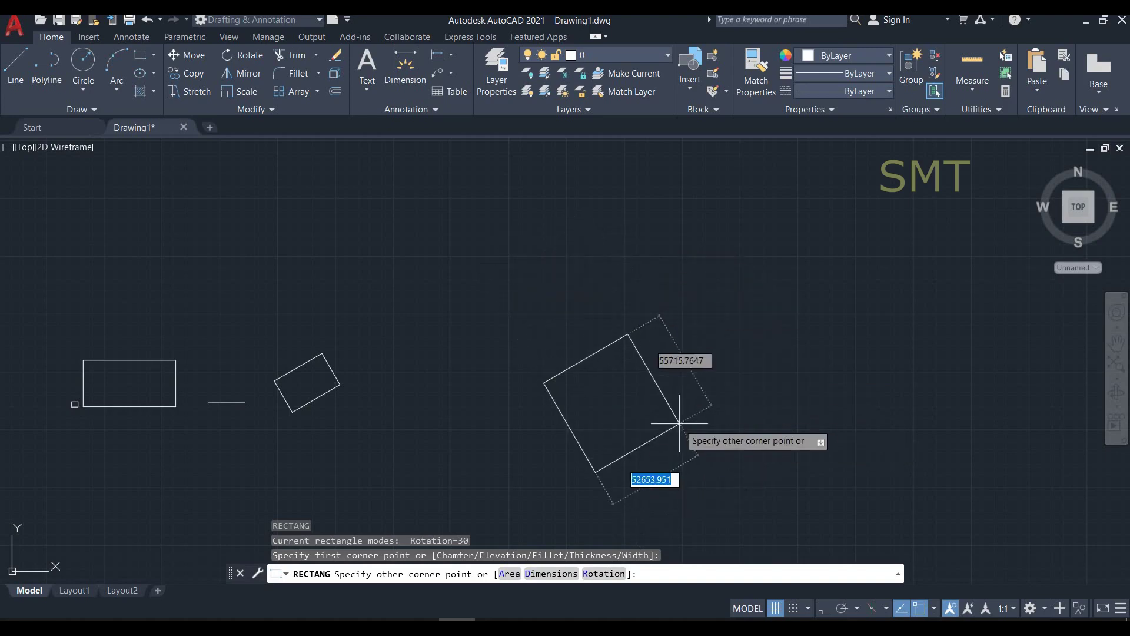
pyautogui.rightClick(706, 400)
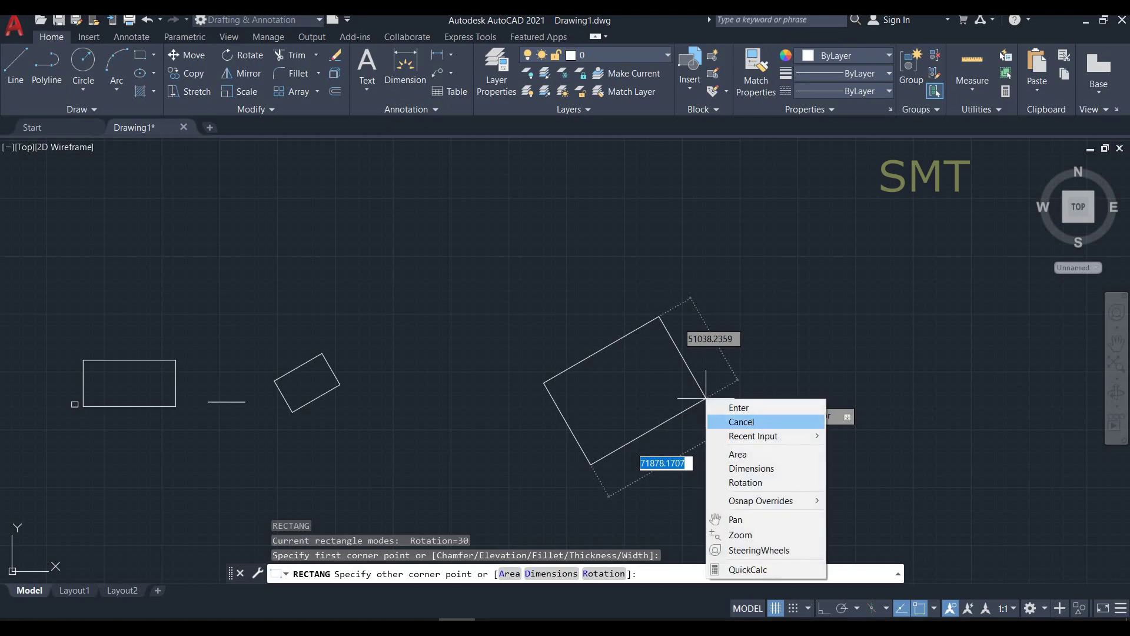
pyautogui.click(741, 421)
pyautogui.click(421, 562)
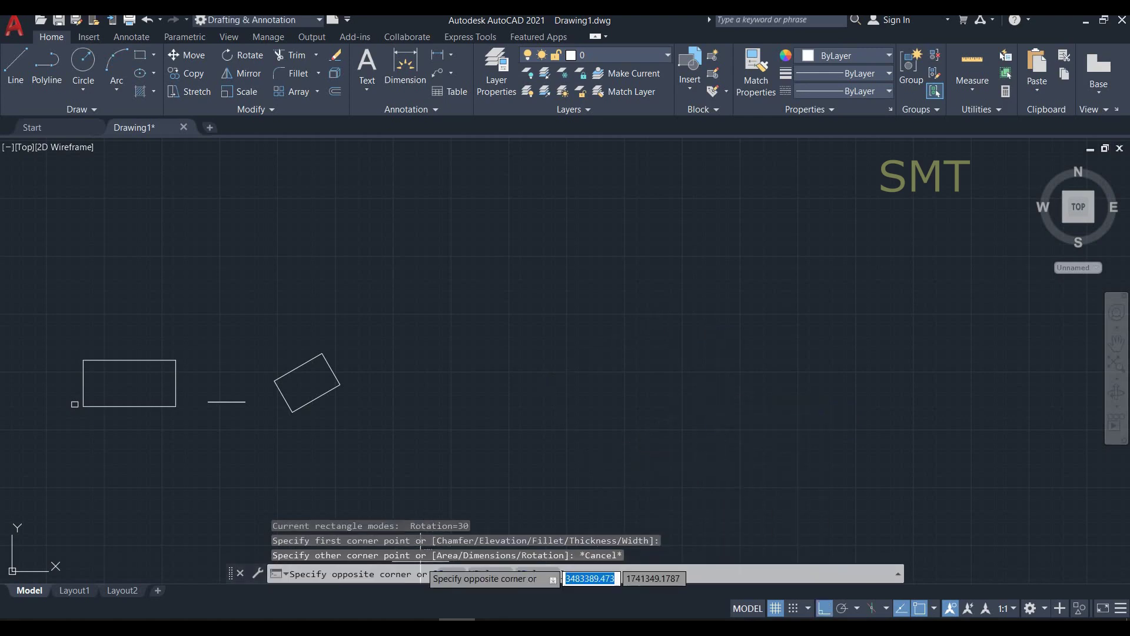
# Step: Draw an axis-aligned rectangle with RECTANG rotation reset to 0, right of the rotated one
pyautogui.click(635, 351)
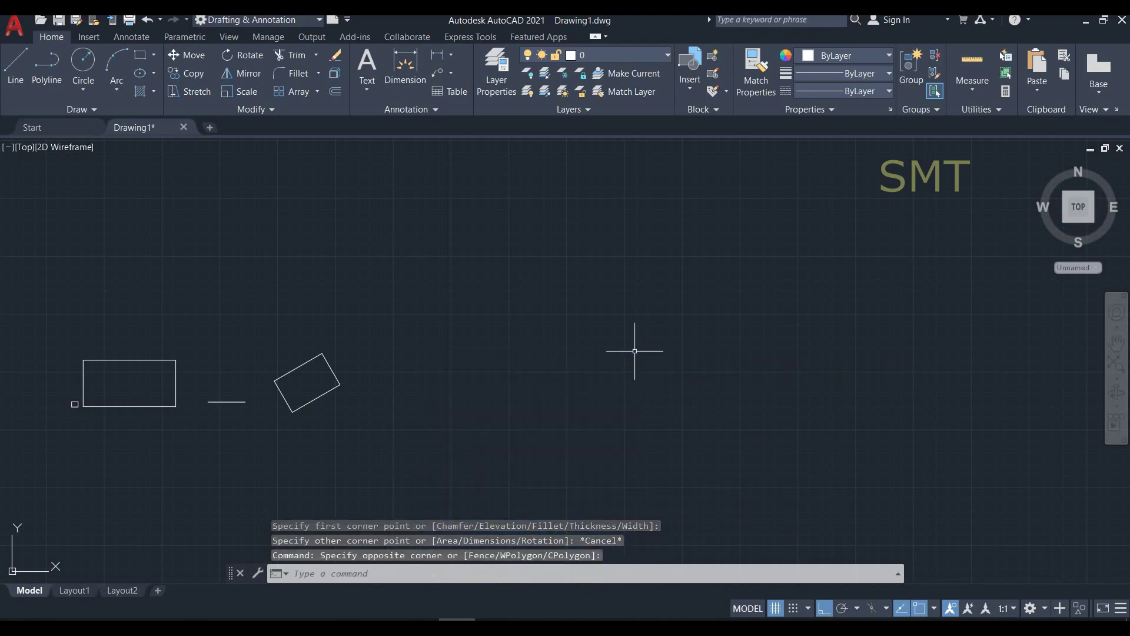
pyautogui.write('rec')
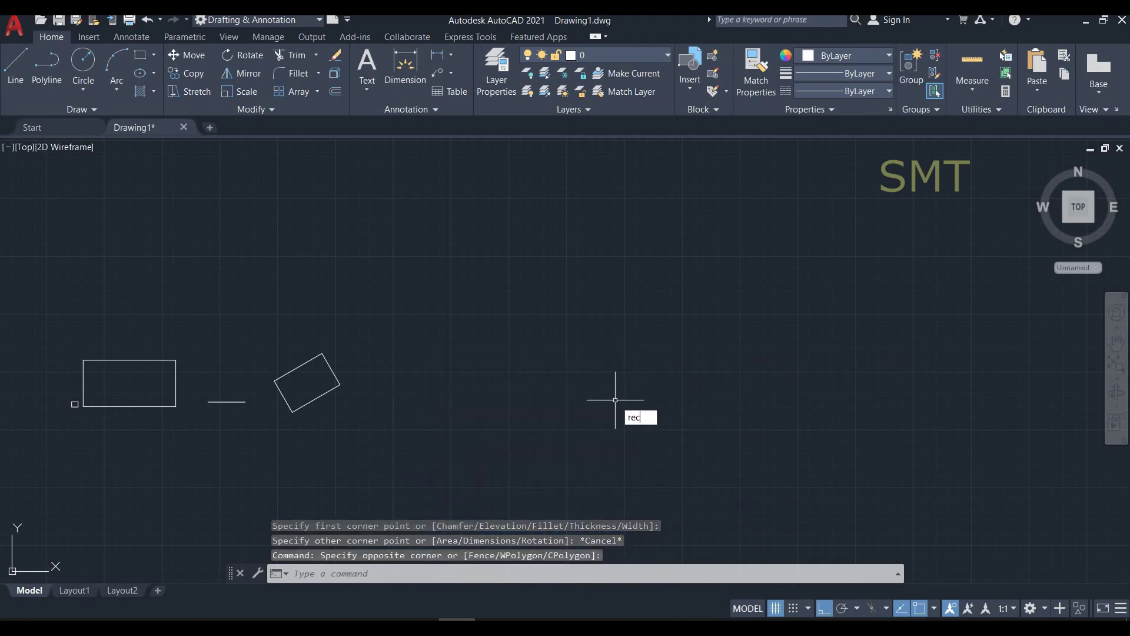
pyautogui.press('Return')
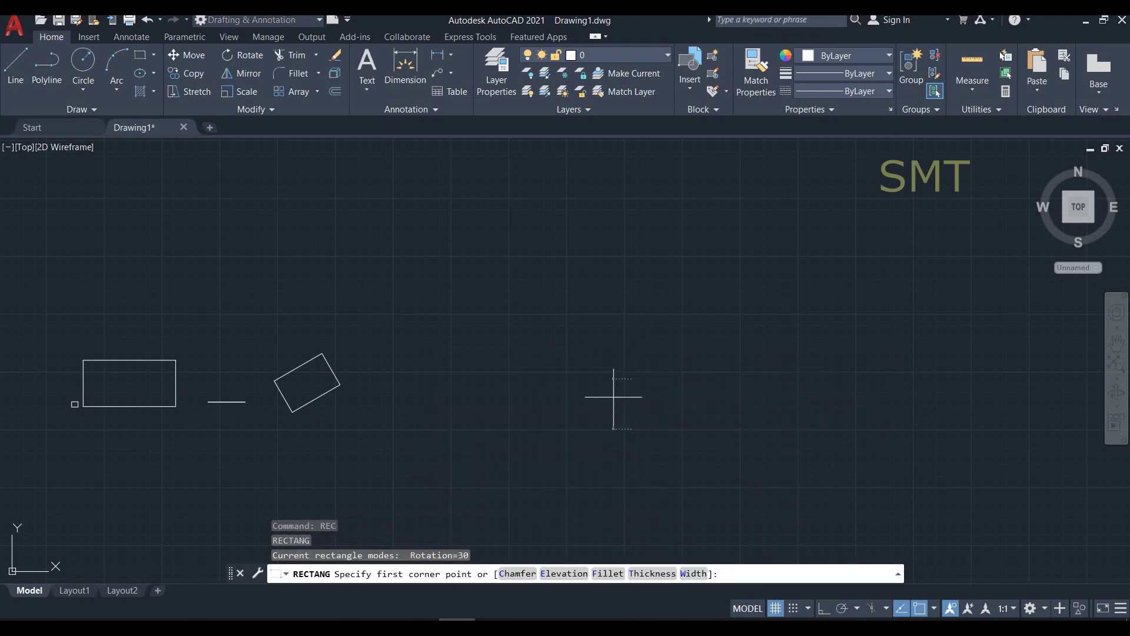
pyautogui.click(614, 397)
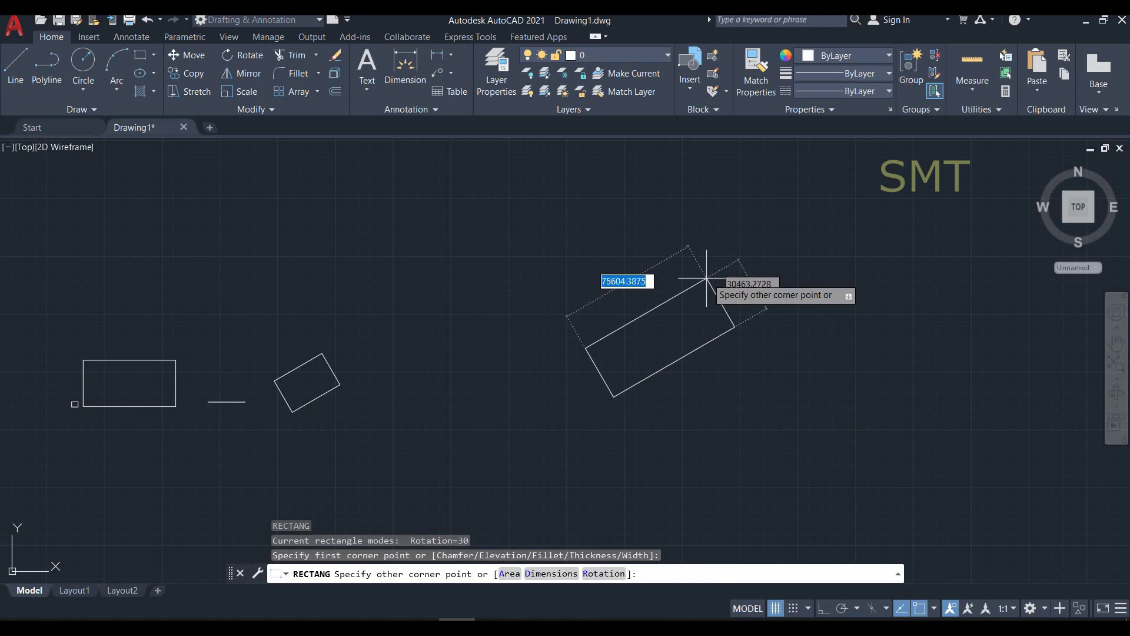
pyautogui.click(652, 577)
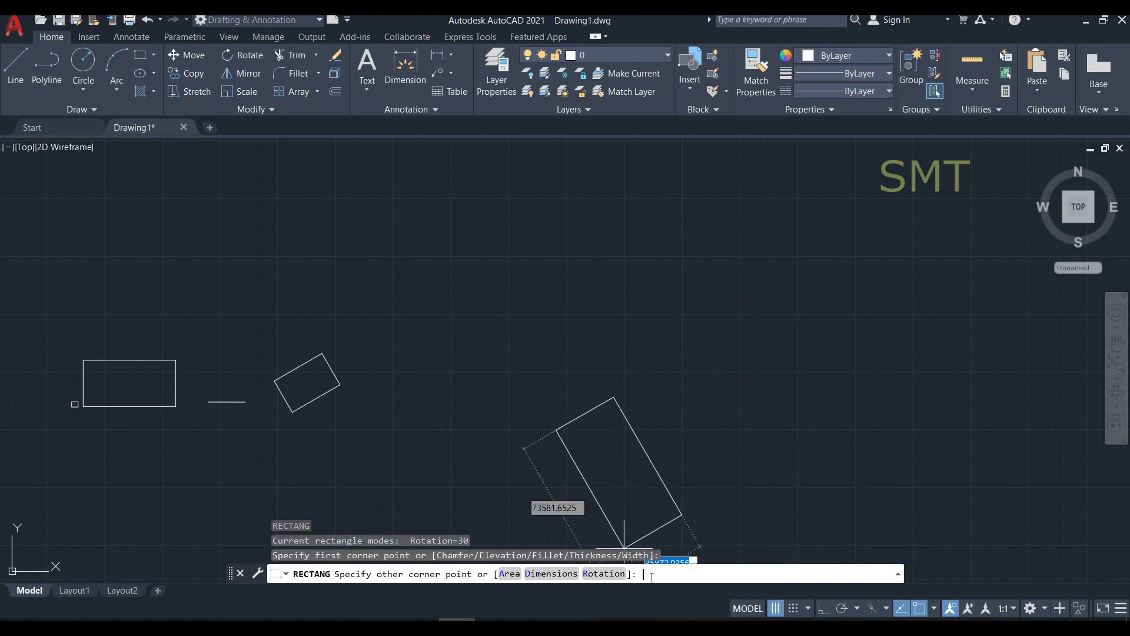
pyautogui.write('r')
pyautogui.press('Return')
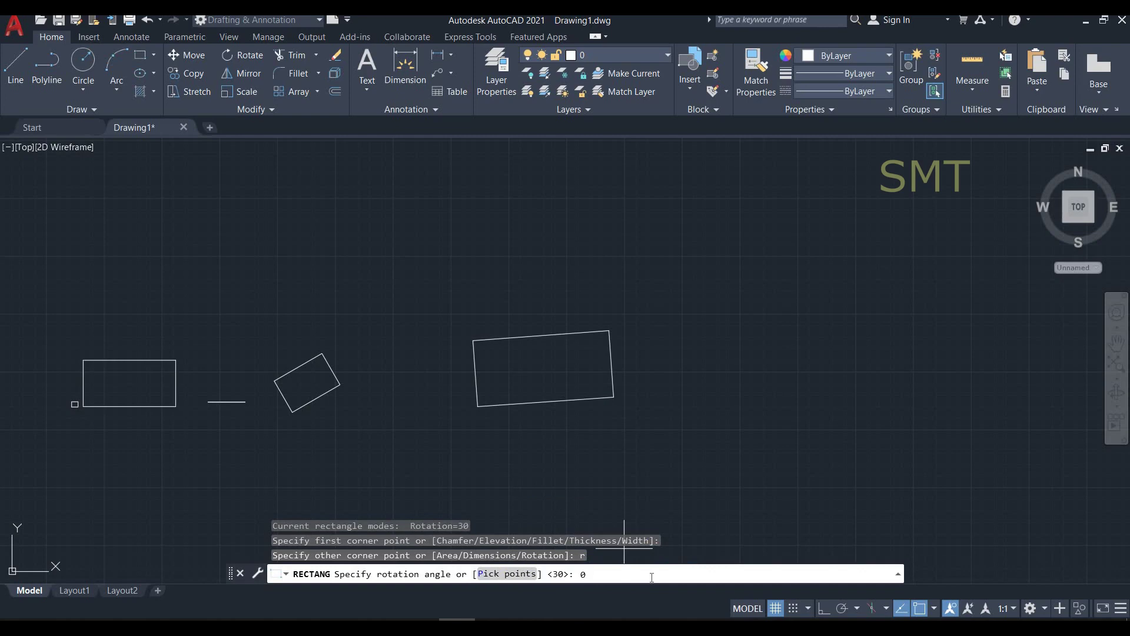
pyautogui.press('Return')
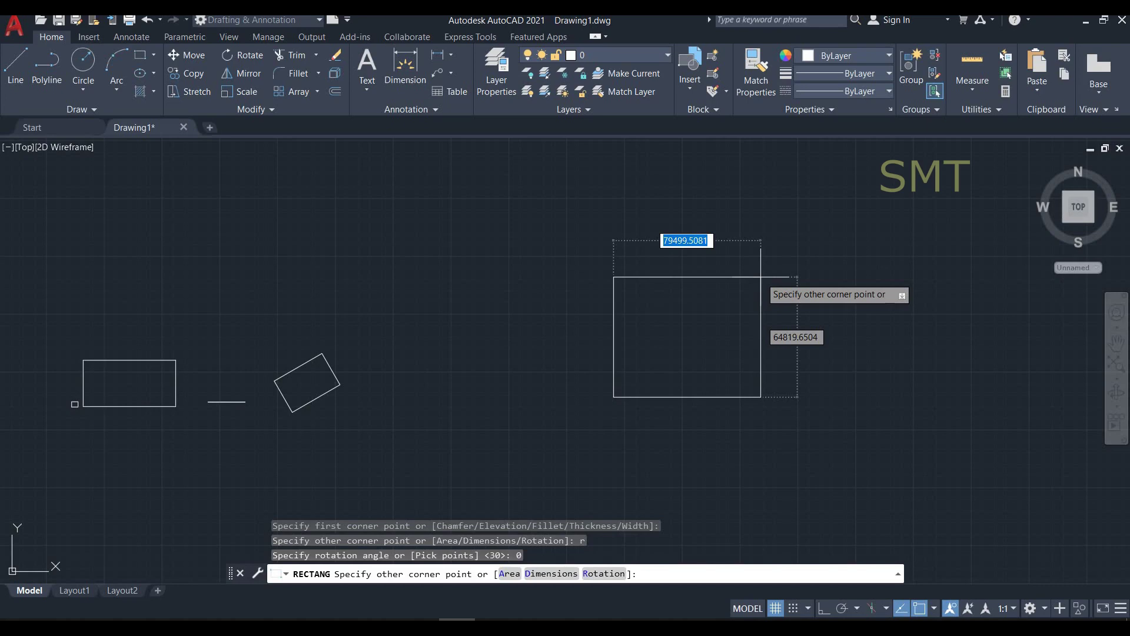
pyautogui.click(760, 277)
pyautogui.moveTo(757, 404)
pyautogui.mouseDown(button='middle')
pyautogui.moveTo(613, 408)
pyautogui.moveTo(494, 396)
pyautogui.mouseUp(button='middle')
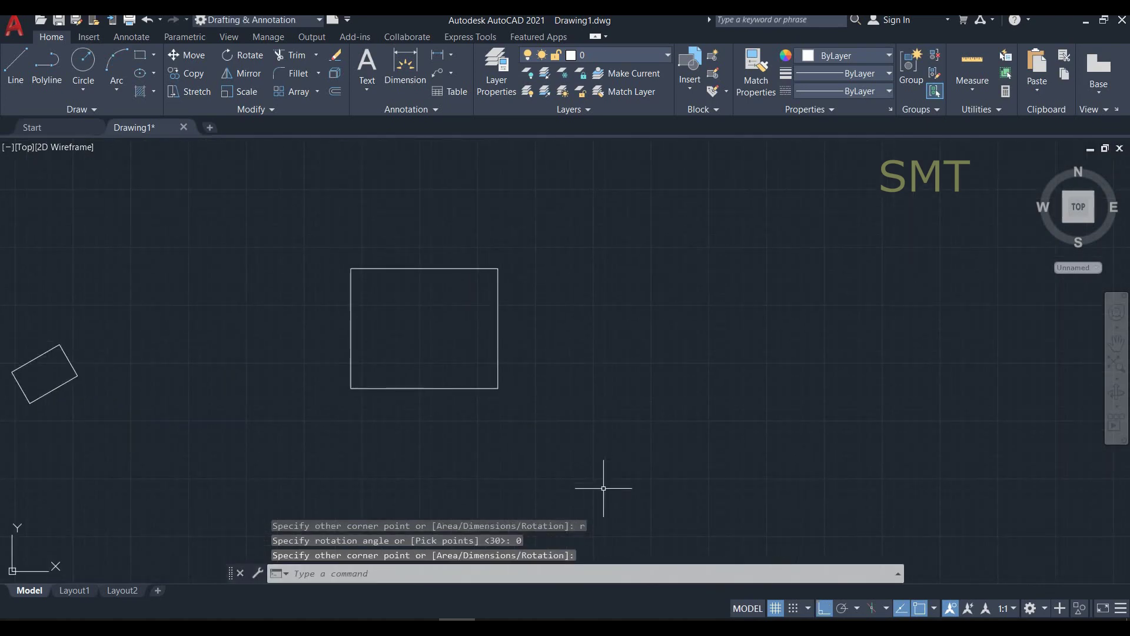
# Step: Set RECTANG's Chamfer option to first and second distances of 5000
pyautogui.press('Return')
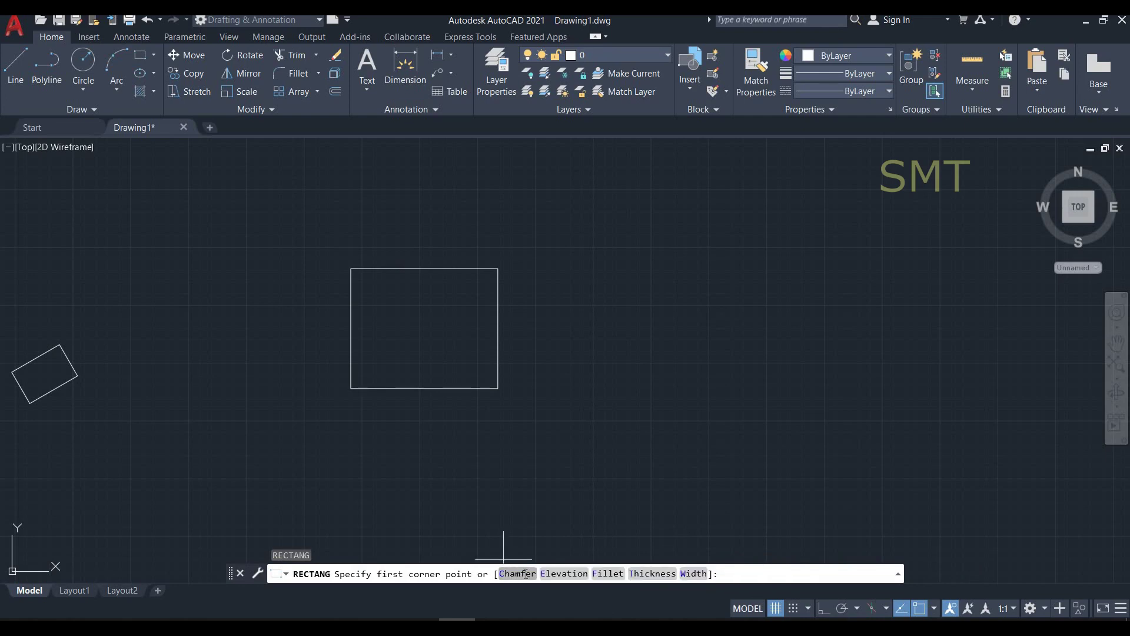
pyautogui.click(526, 574)
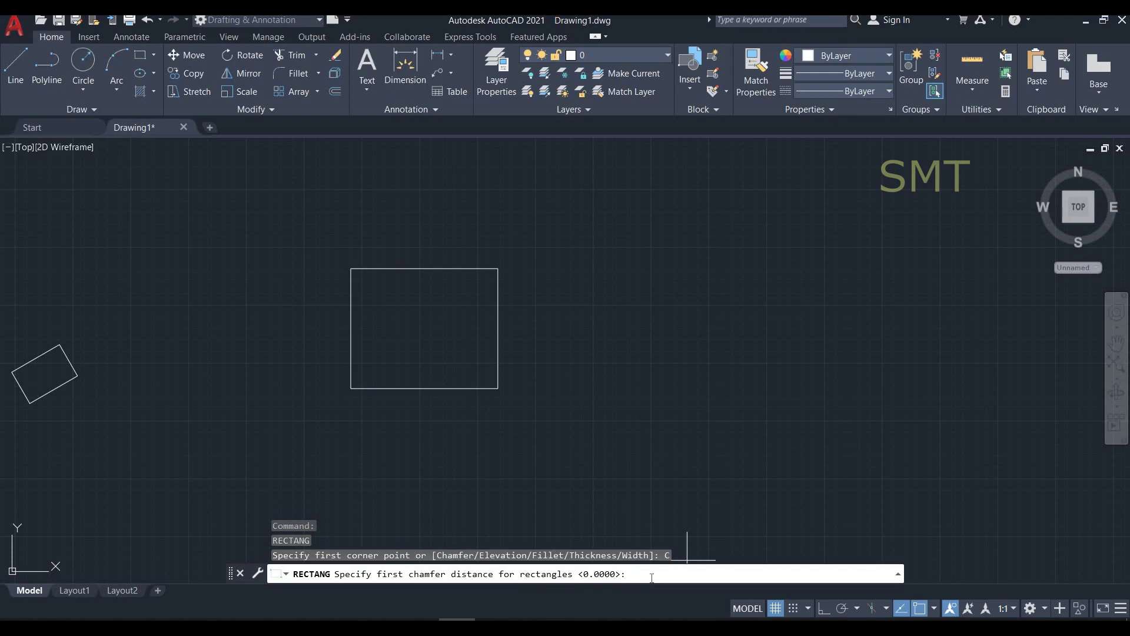
pyautogui.write('5000')
pyautogui.press('Return')
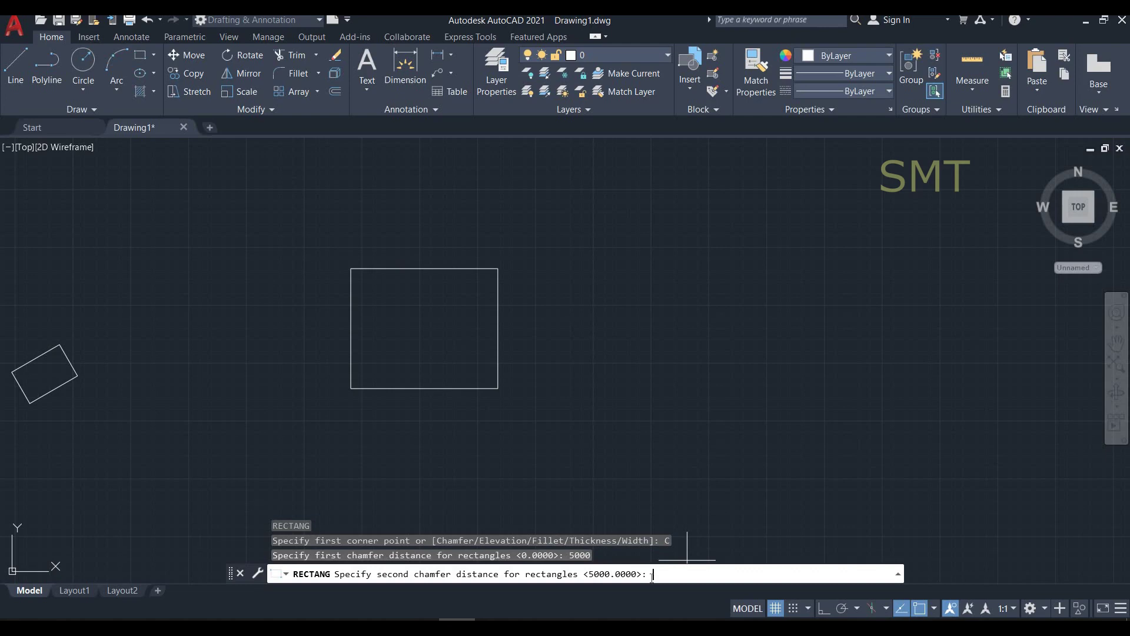
pyautogui.press('Return')
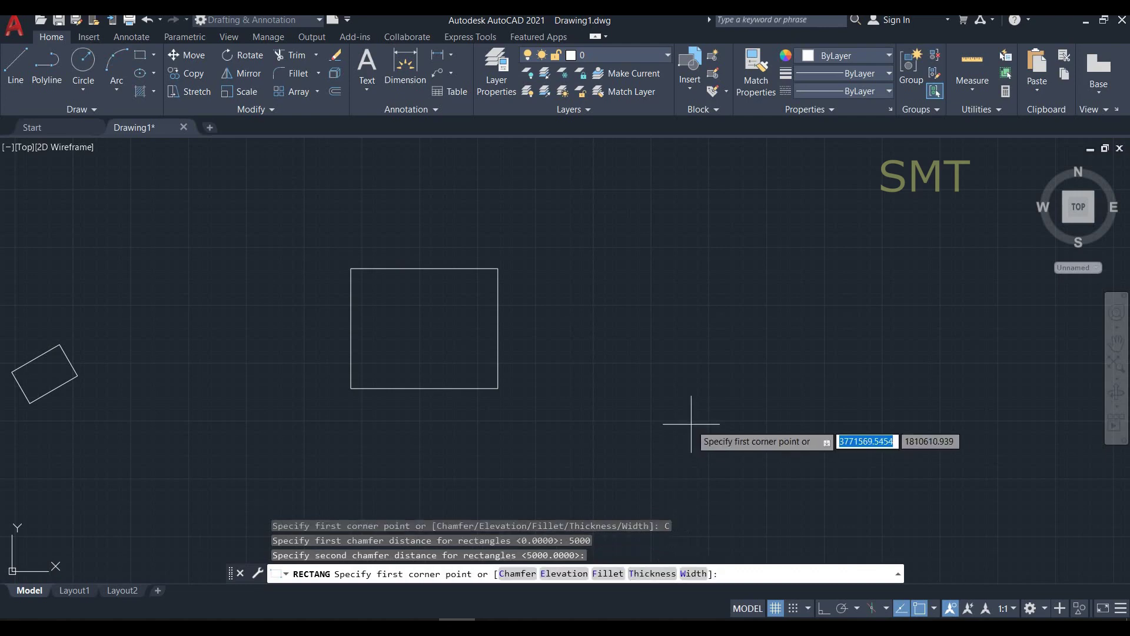
# Step: Draw the chamfered rectangle from two corners right of the upright one
pyautogui.click(662, 403)
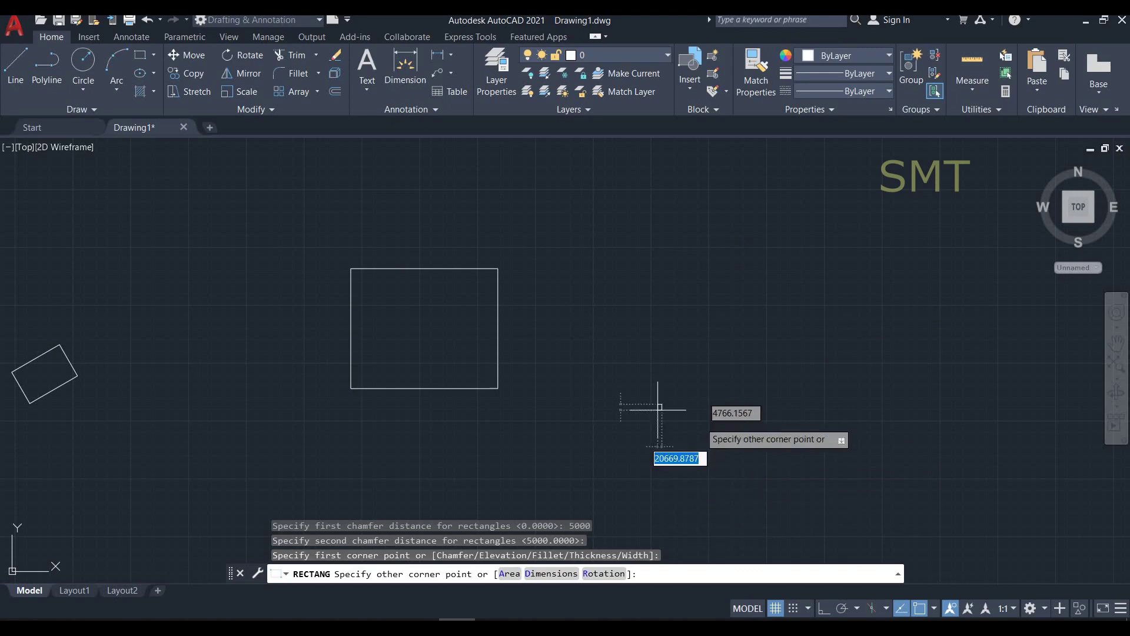
pyautogui.click(800, 264)
pyautogui.moveTo(906, 399); pyautogui.dragTo(569, 400, button='middle')
pyautogui.scroll(-2, 618, 391)
pyautogui.scroll(5, 430, 404)
pyautogui.scroll(-2, 391, 396)
# Step: Start a stray LINE, reframe the view, then cancel the line via right-click Cancel
pyautogui.click(22, 68)
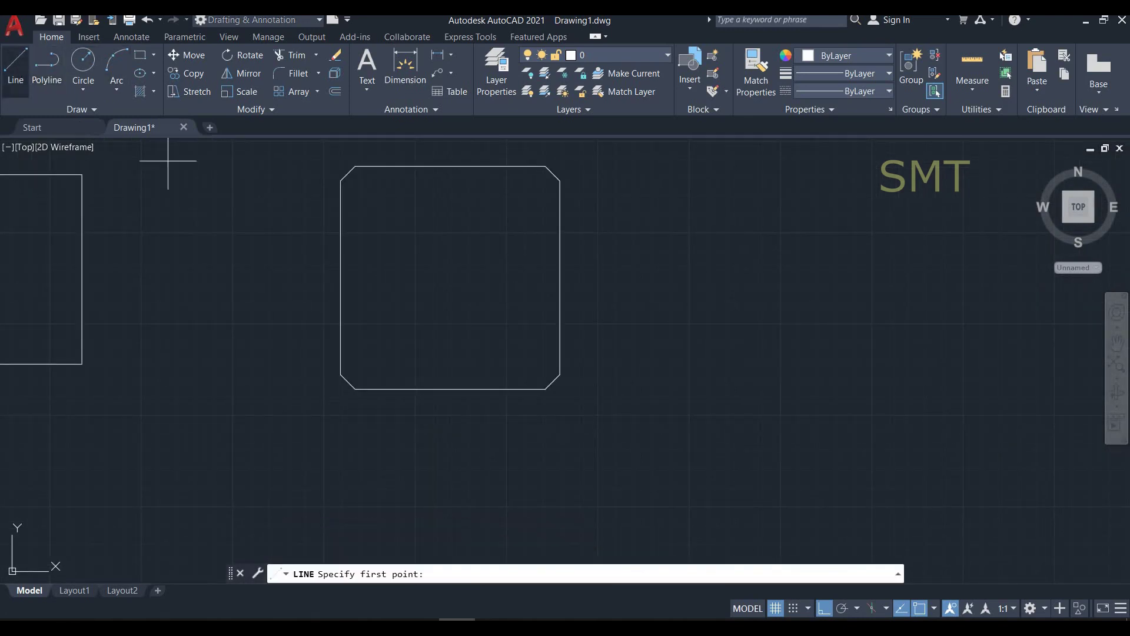
pyautogui.scroll(2, 306, 309)
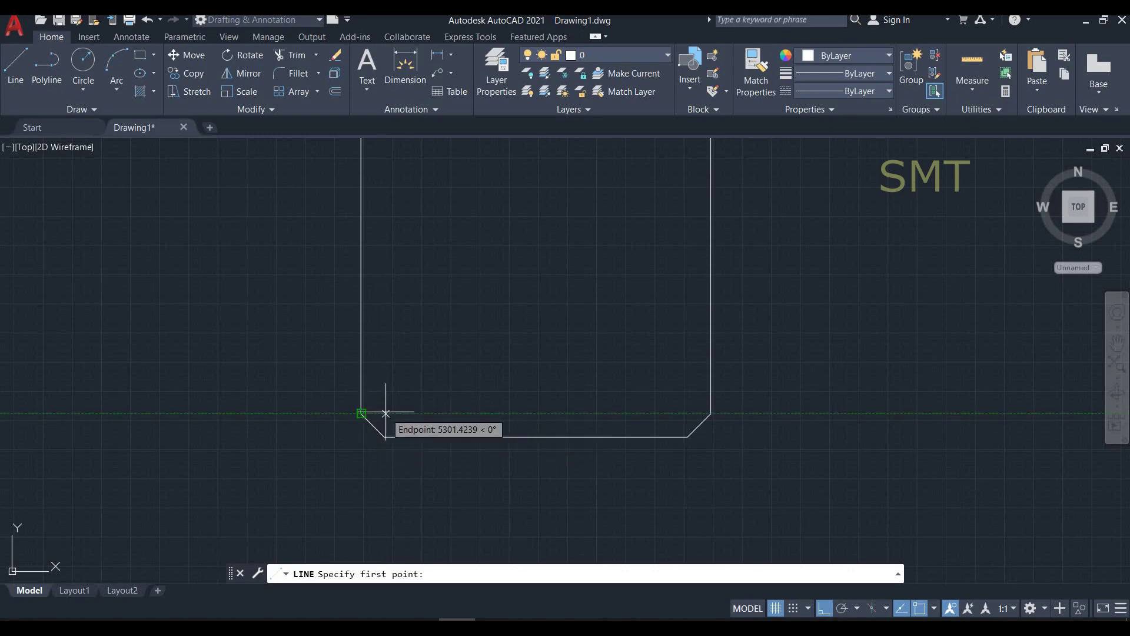
pyautogui.scroll(-4, 570, 436)
pyautogui.moveTo(763, 347); pyautogui.dragTo(661, 371, button='middle')
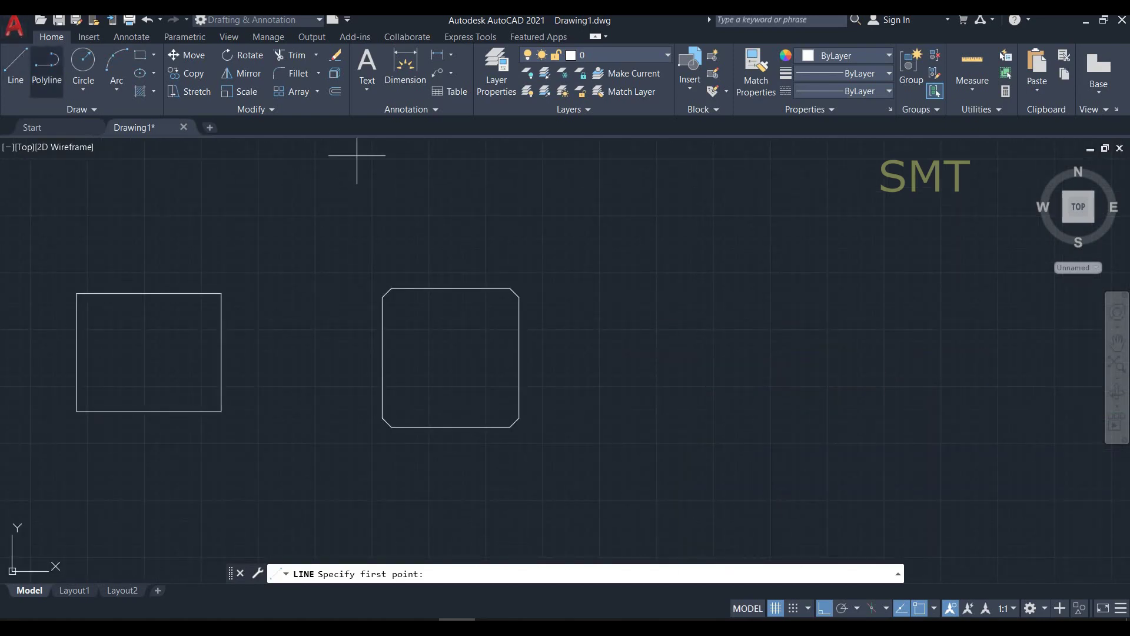
pyautogui.press('Return')
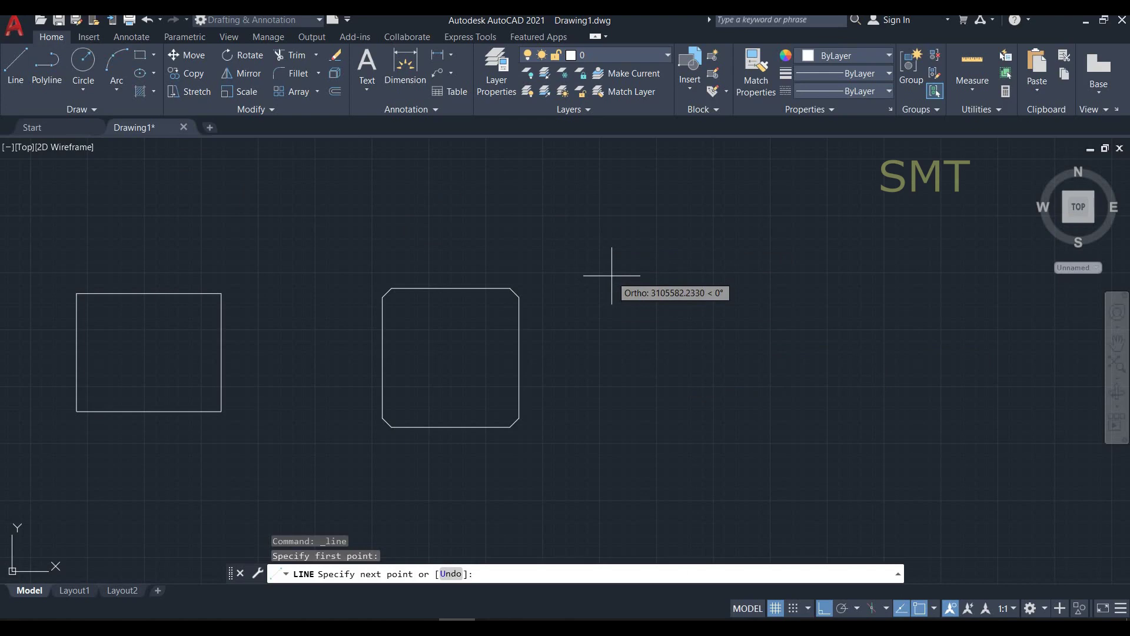
pyautogui.rightClick(626, 334)
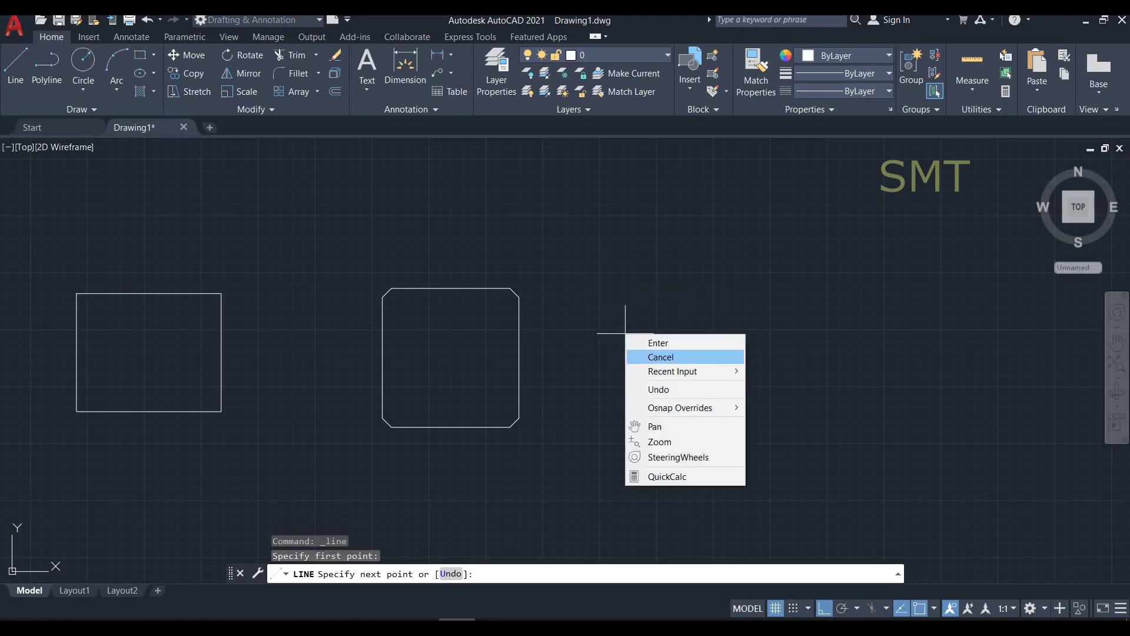
pyautogui.click(661, 357)
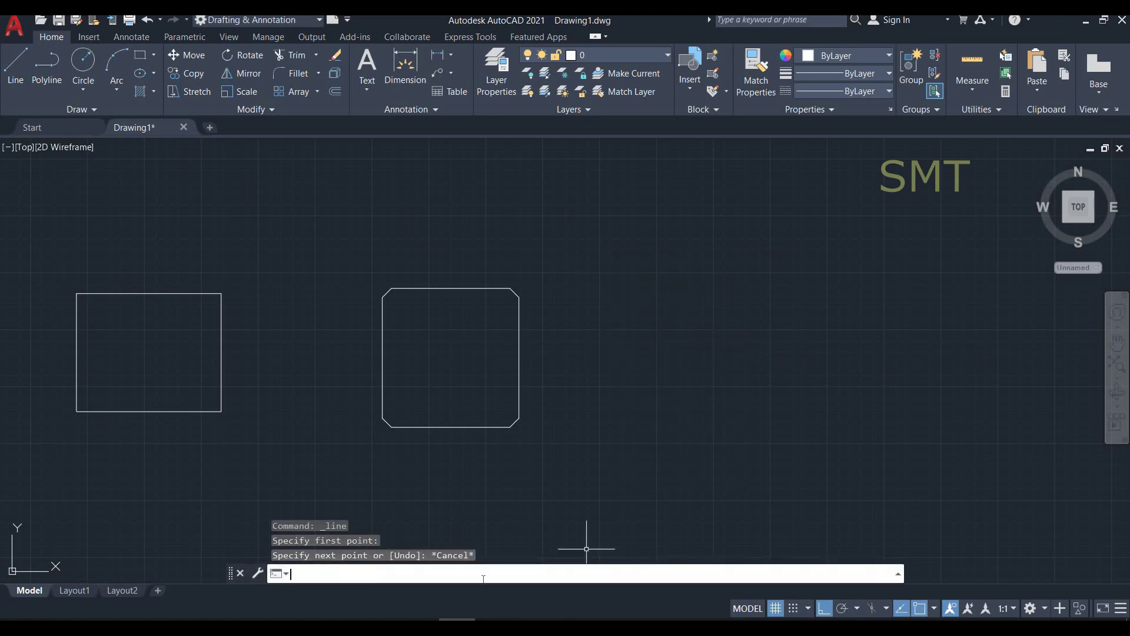
pyautogui.write('rec')
# Step: Restart RECTANG with ortho off and reset both chamfer distances to 0
pyautogui.press('Return')
pyautogui.press('F8')
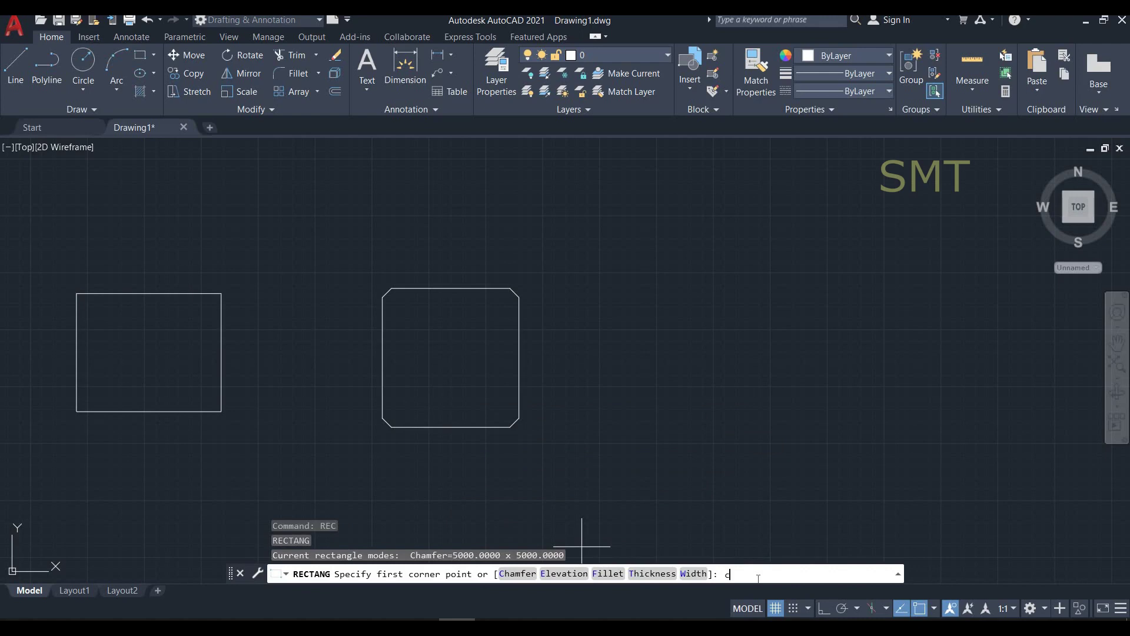
pyautogui.press('Return')
pyautogui.write('0')
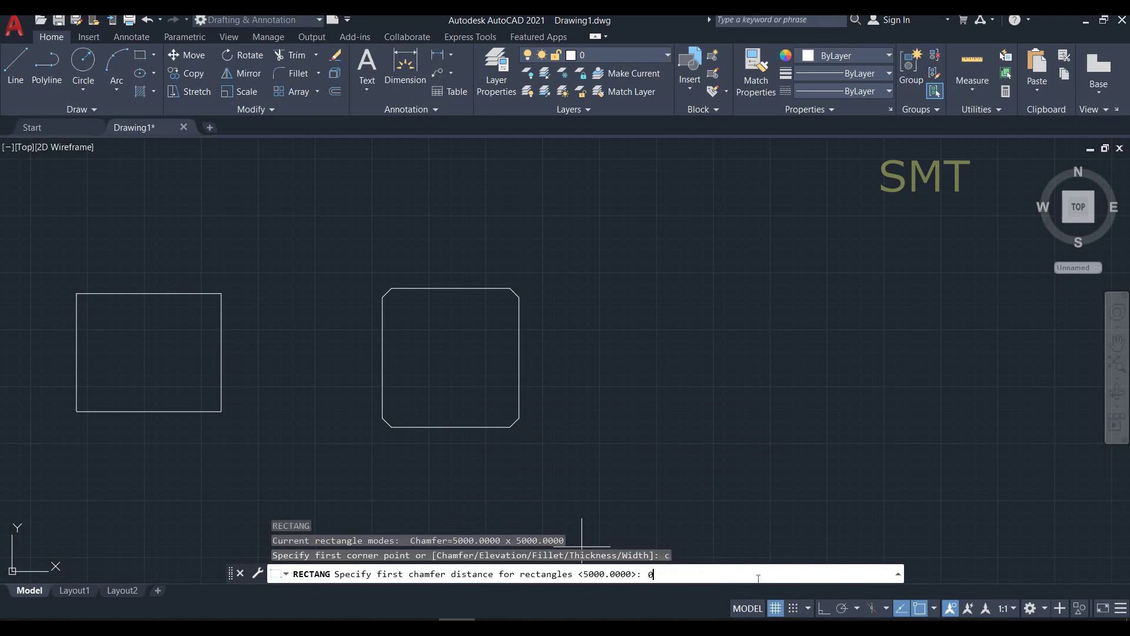
pyautogui.press('Return')
pyautogui.press('Return')
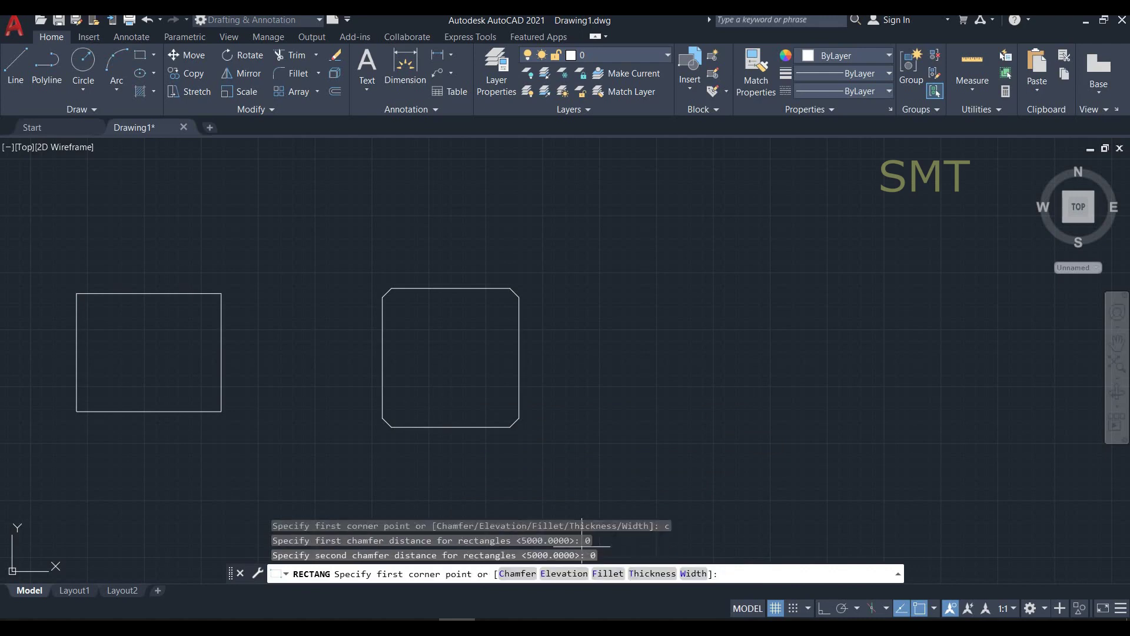
pyautogui.click(612, 579)
pyautogui.press('Return')
pyautogui.write('5000')
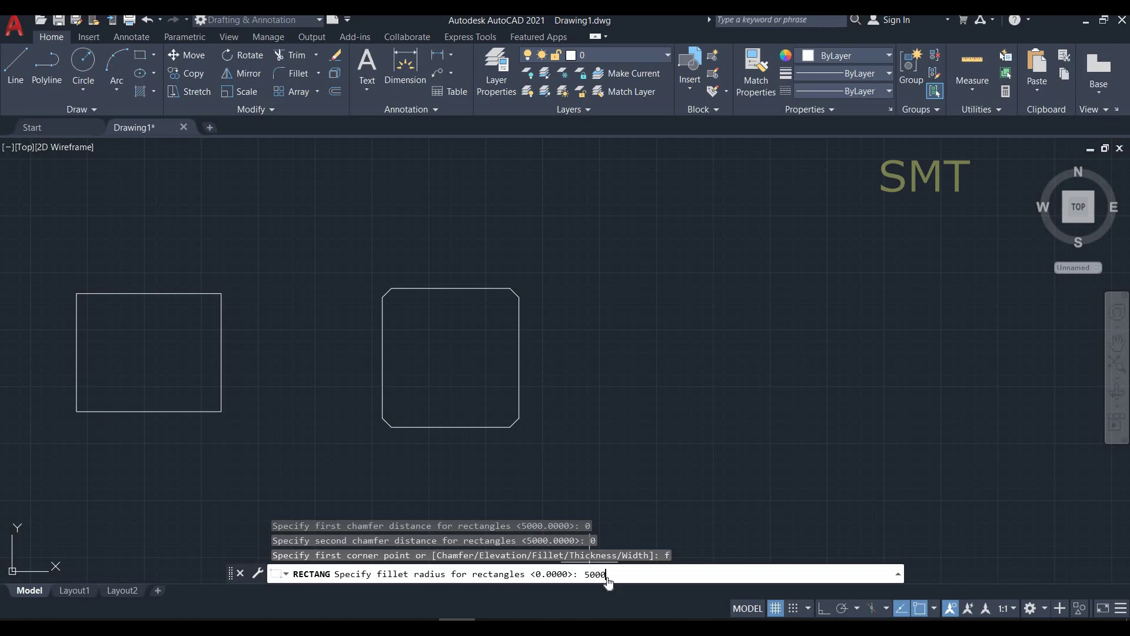
# Step: Draw a rectangle with 5000-radius filleted corners from two picked corners
pyautogui.press('Return')
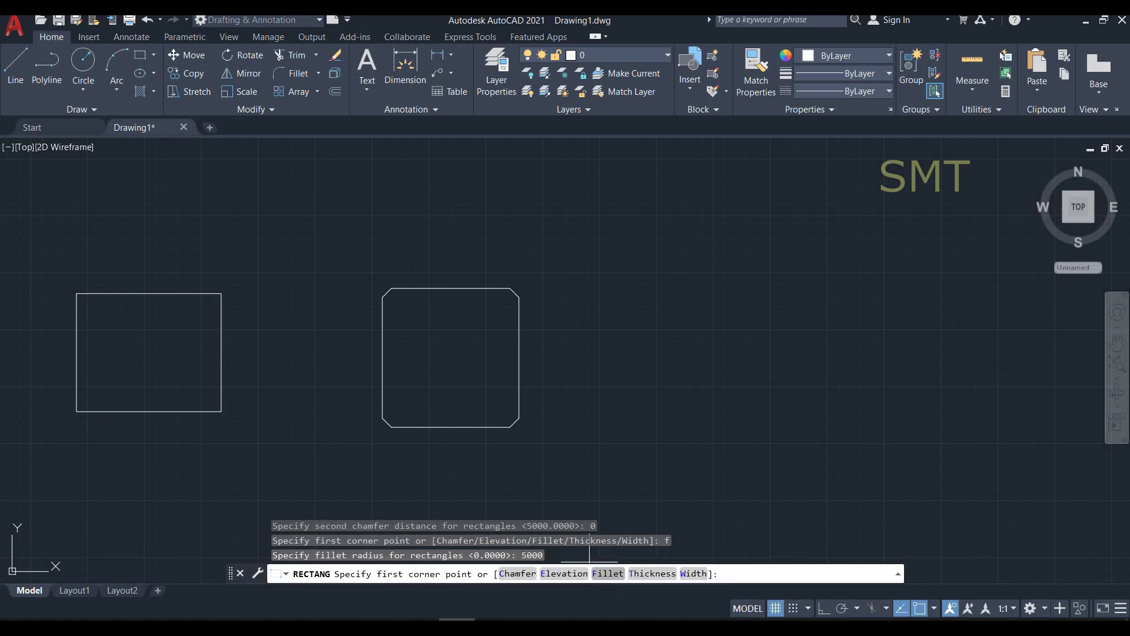
pyautogui.click(687, 411)
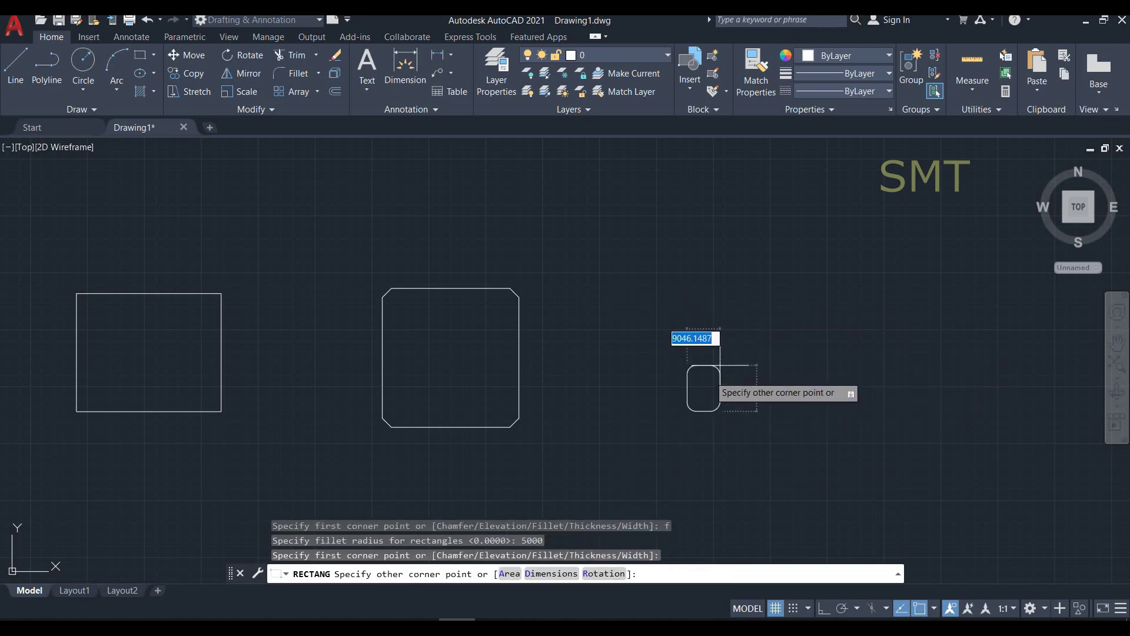
pyautogui.click(835, 299)
pyautogui.scroll(2, 676, 421)
pyautogui.scroll(2, 676, 422)
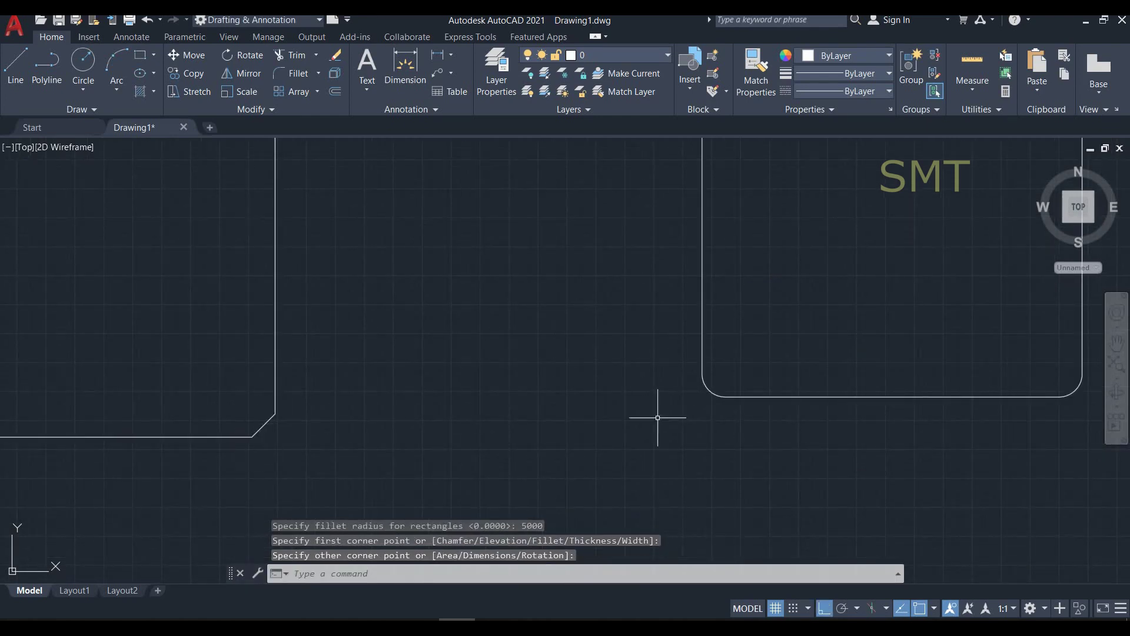
pyautogui.scroll(-6, 525, 330)
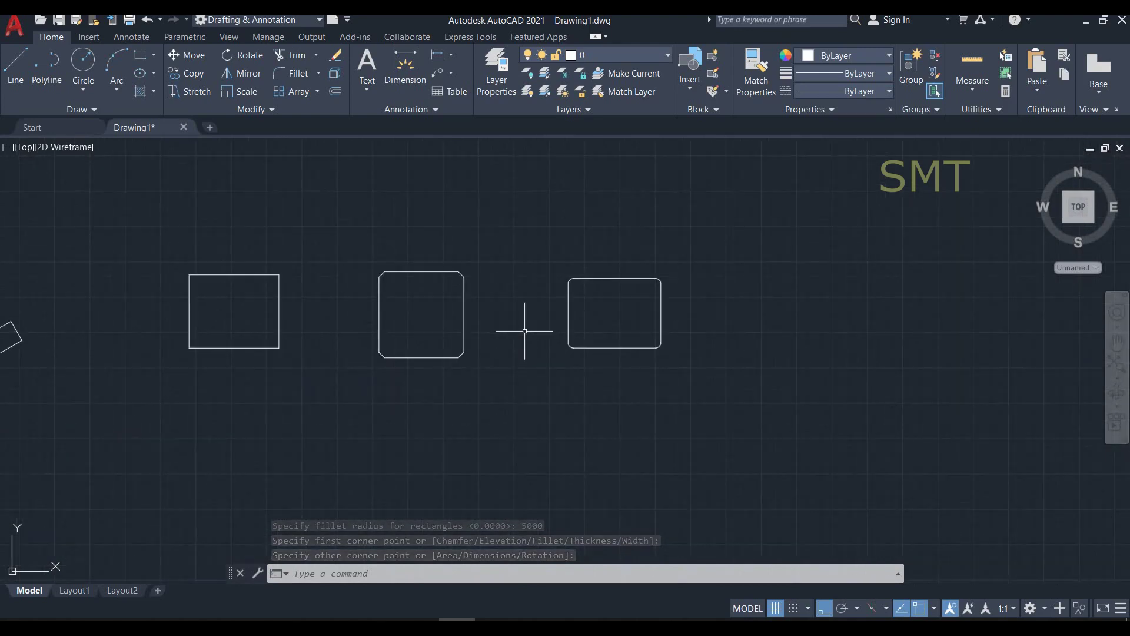
pyautogui.moveTo(806, 302); pyautogui.dragTo(680, 341, button='middle')
pyautogui.click(473, 576)
# Step: Restart RECTANG with fillet radius reset to 0 and line width set to 500
pyautogui.press('Return')
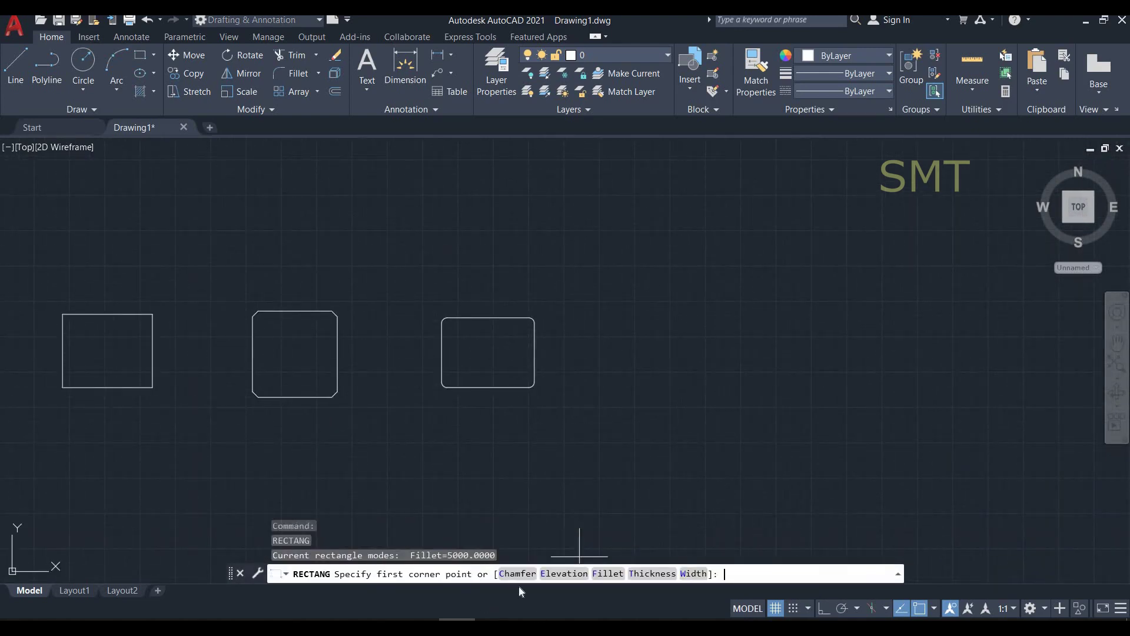
pyautogui.click(607, 574)
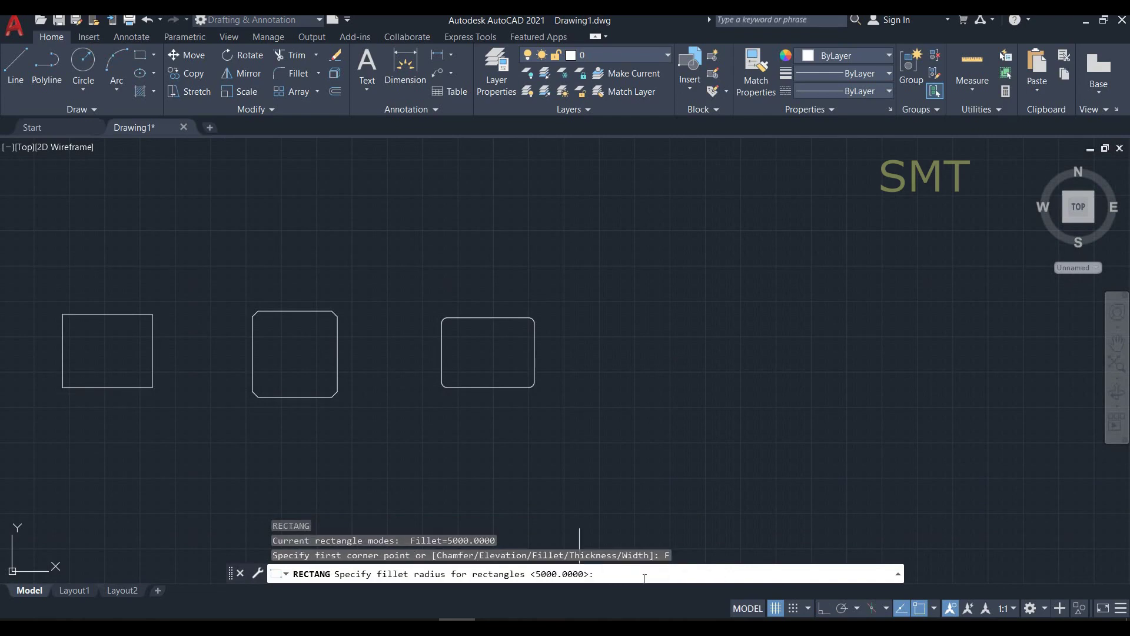
pyautogui.write('0')
pyautogui.press('Return')
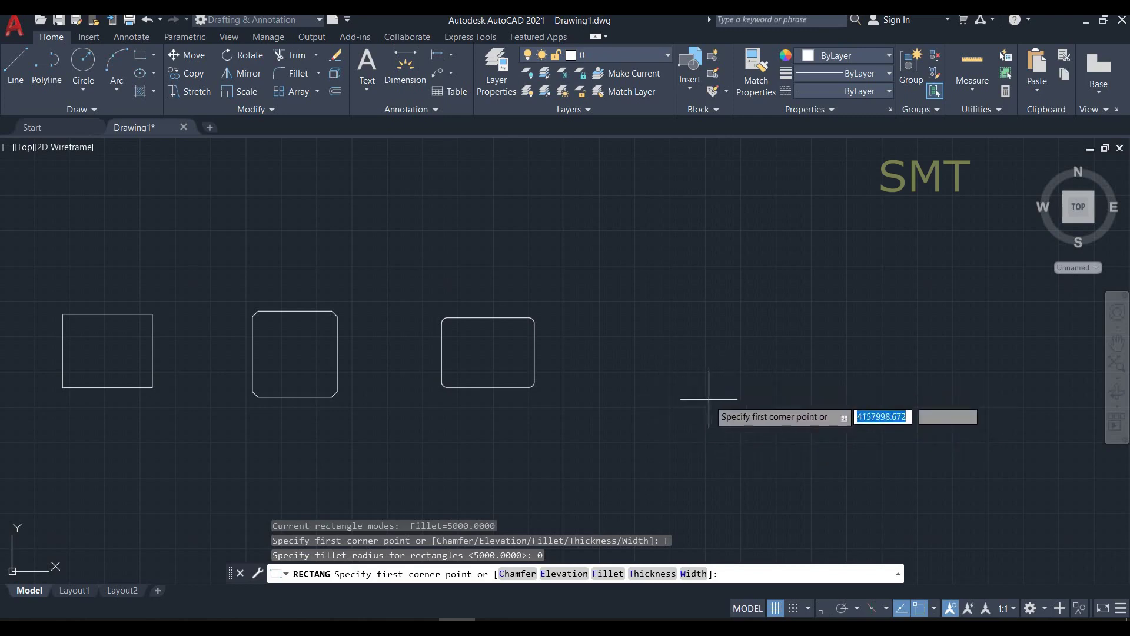
pyautogui.click(693, 573)
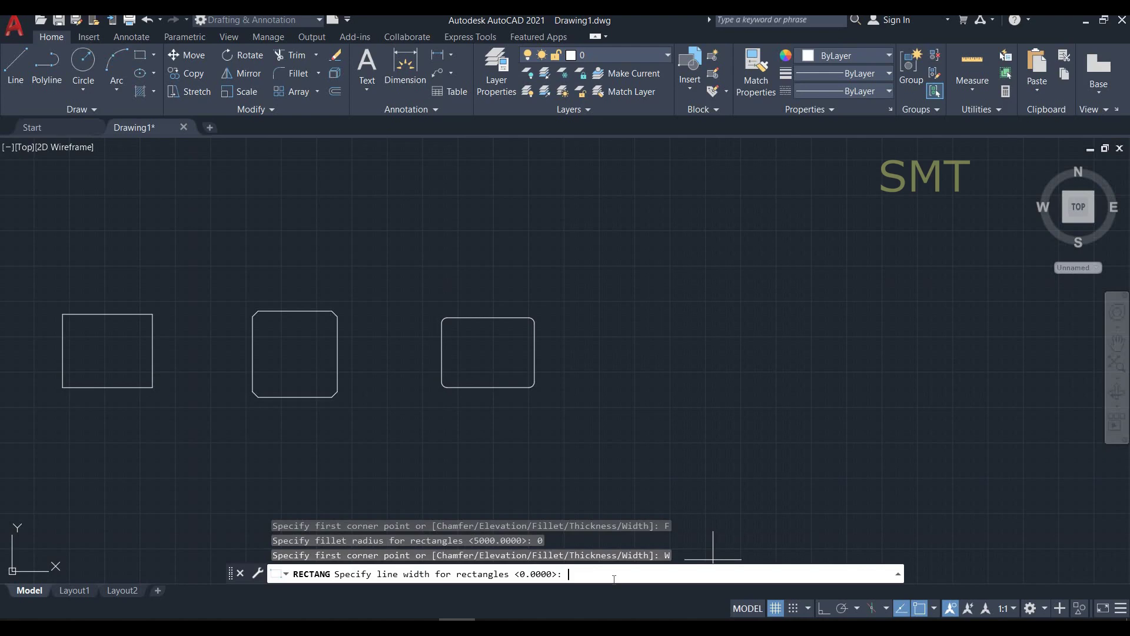
pyautogui.write('500')
pyautogui.press('Return')
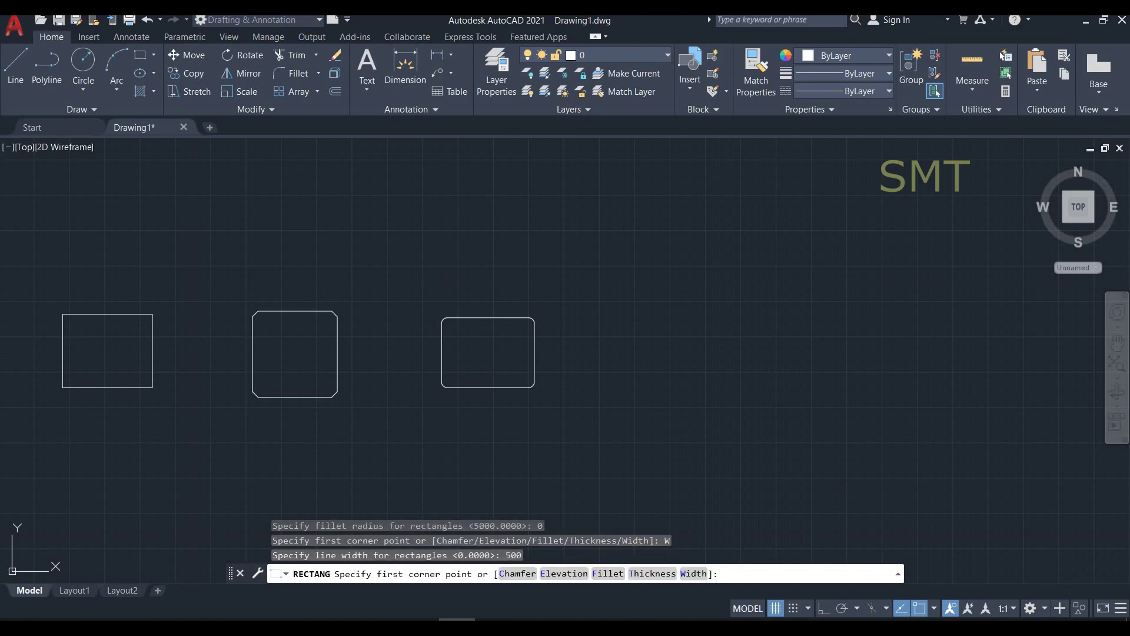
# Step: Draw the 500-wide rectangle from two corners right of the rounded one
pyautogui.click(685, 394)
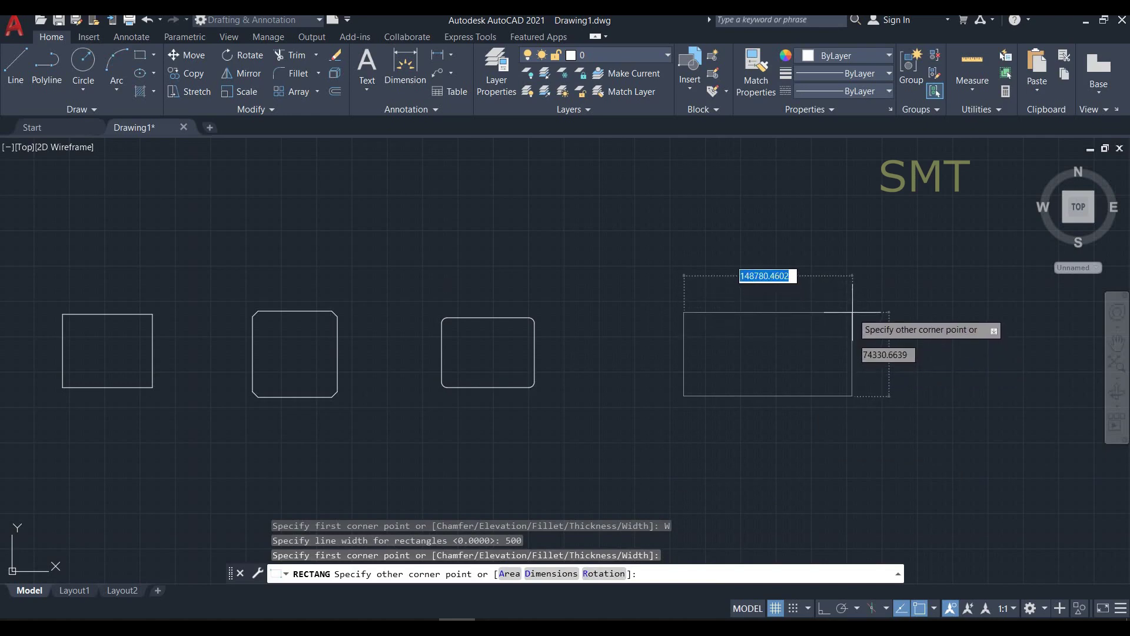
pyautogui.click(853, 313)
pyautogui.scroll(8, 683, 396)
pyautogui.scroll(5, 636, 407)
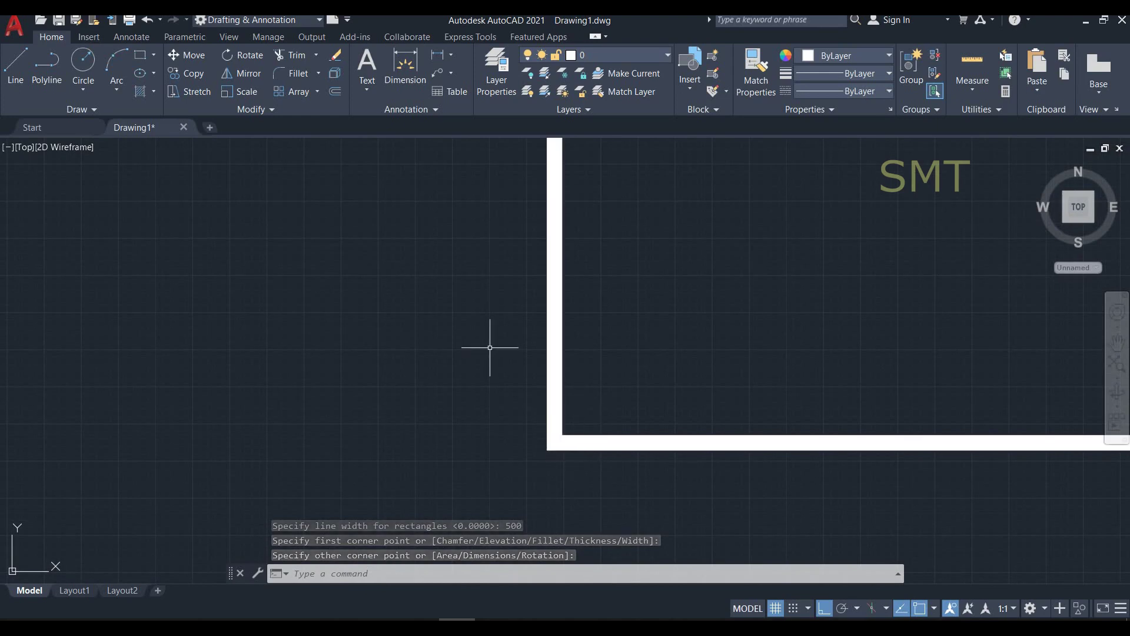
pyautogui.scroll(-8, 490, 347)
pyautogui.scroll(-5, 529, 359)
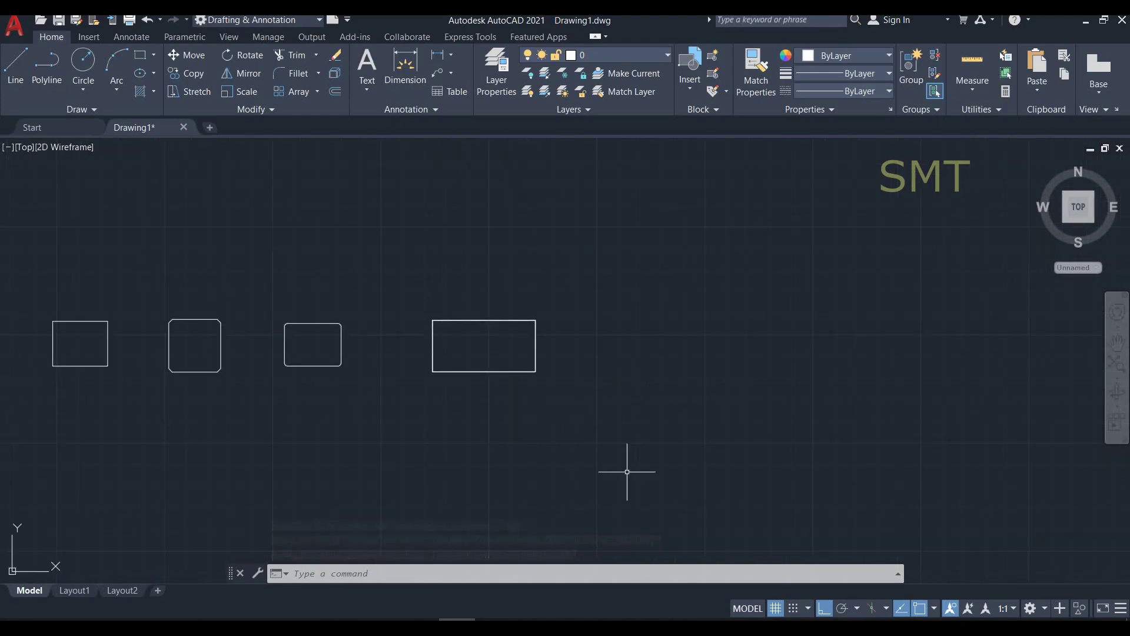
pyautogui.click(522, 576)
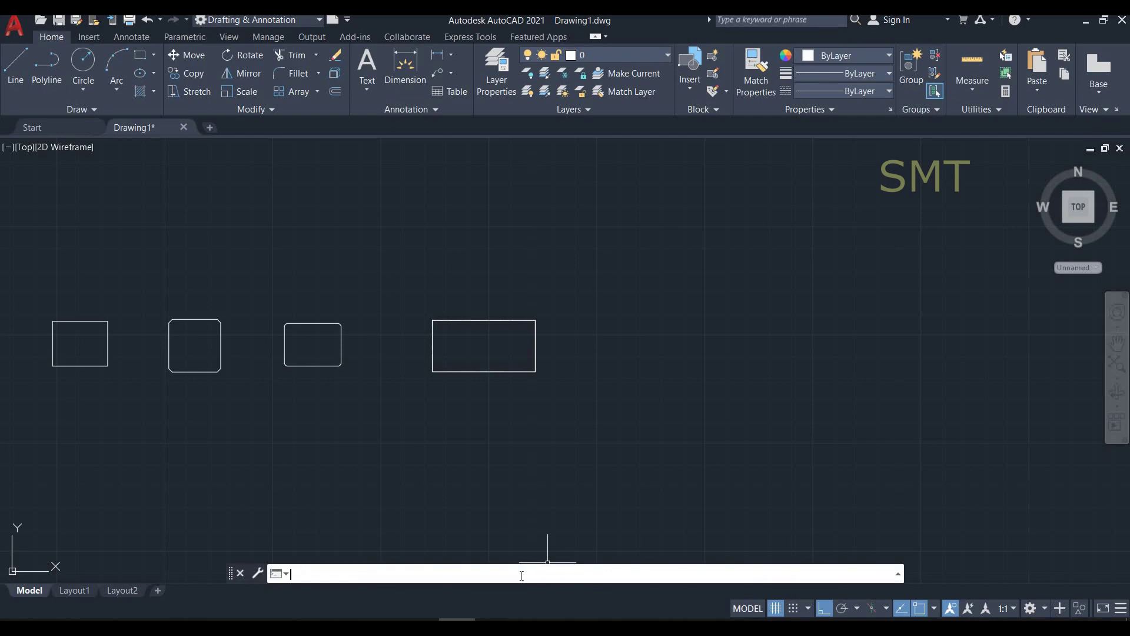
# Step: Draw a larger rectangle with line width 0 at elevation 100000, right of the thick one
pyautogui.press('Return')
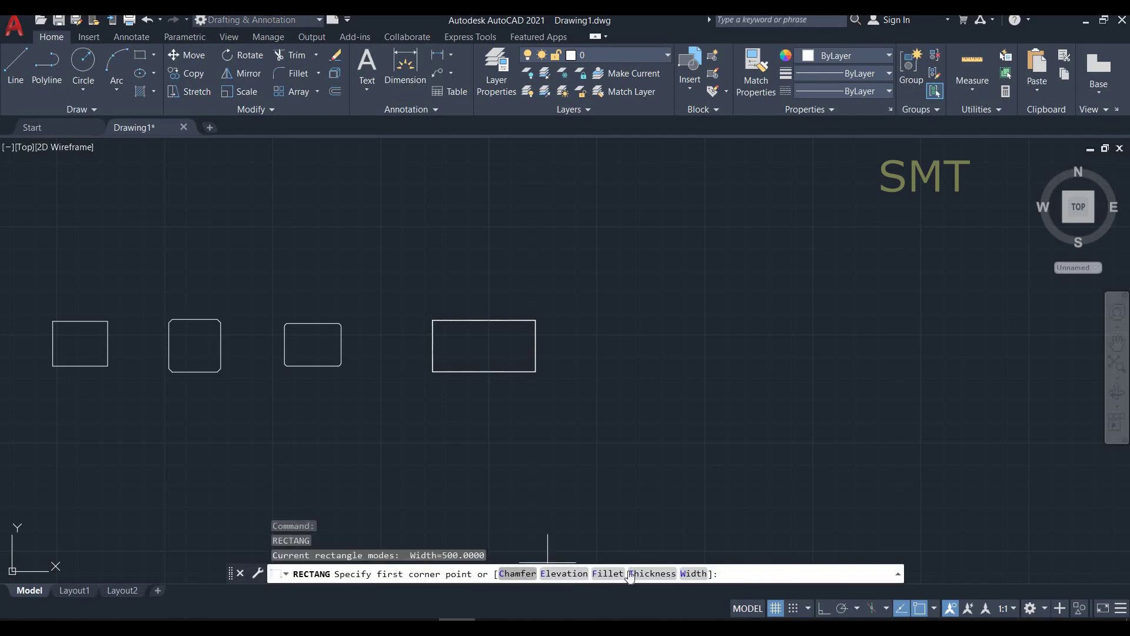
pyautogui.click(699, 574)
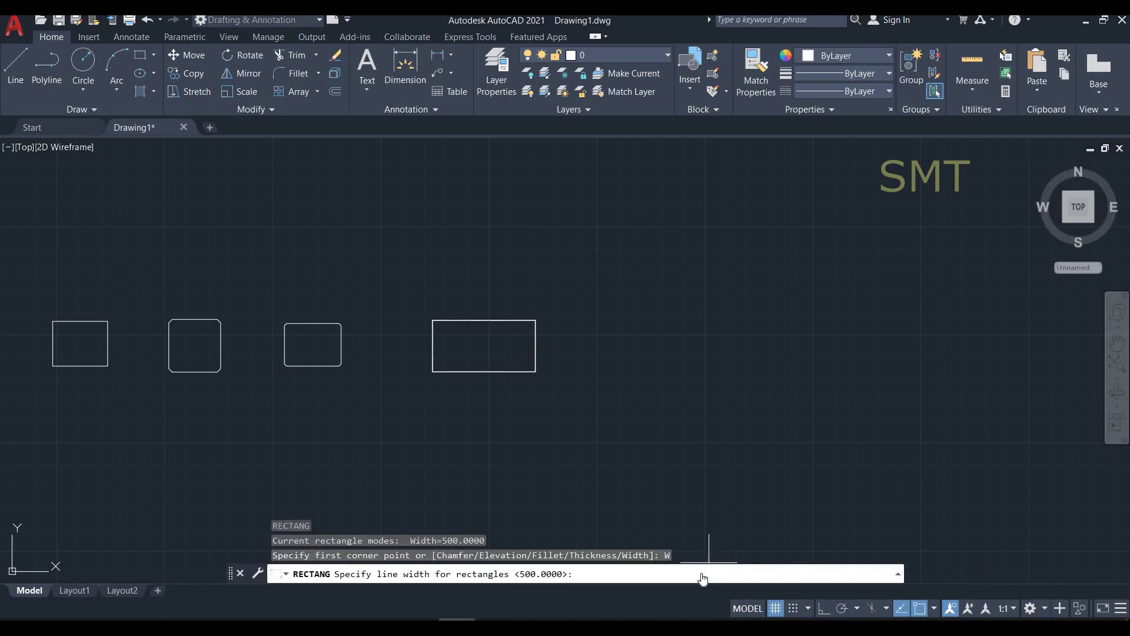
pyautogui.write('0')
pyautogui.press('Return')
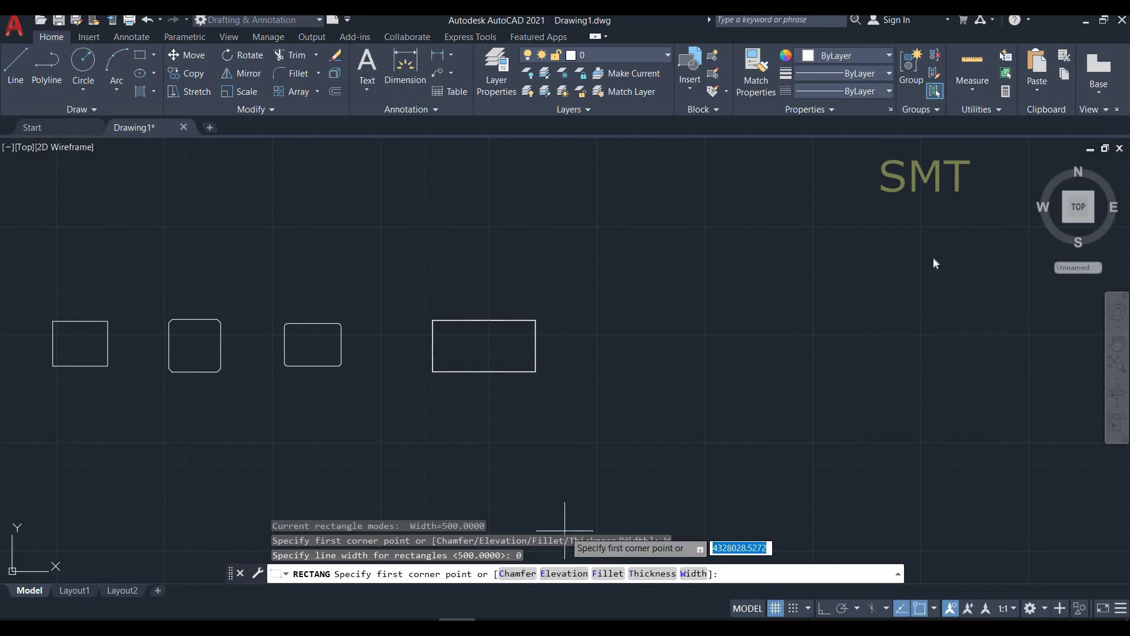
pyautogui.click(569, 577)
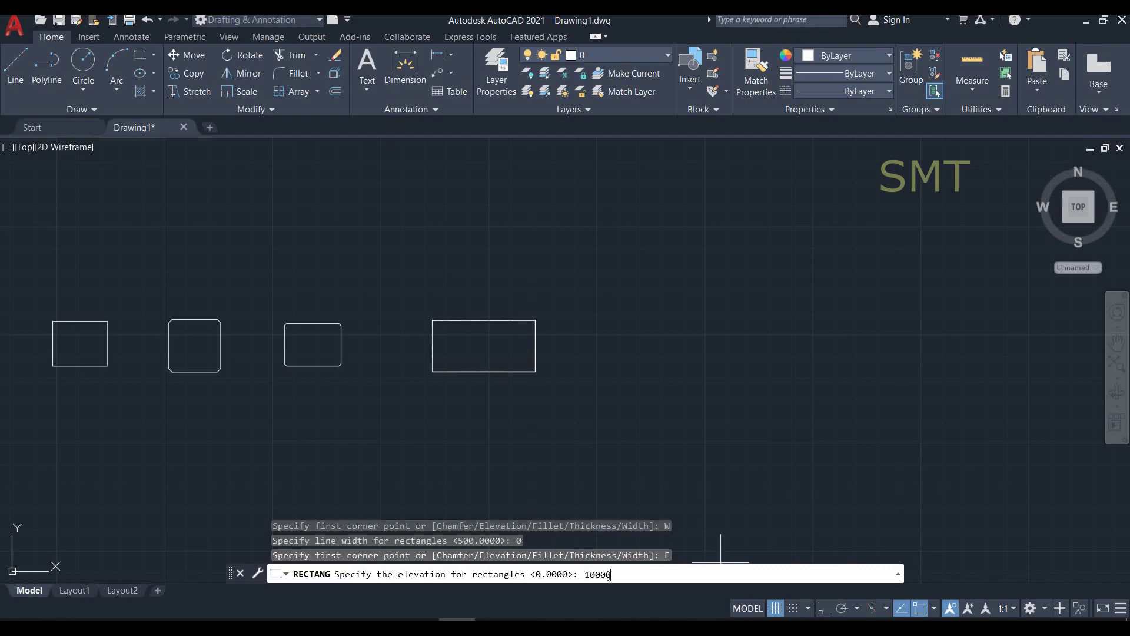
pyautogui.write('100000')
pyautogui.press('Return')
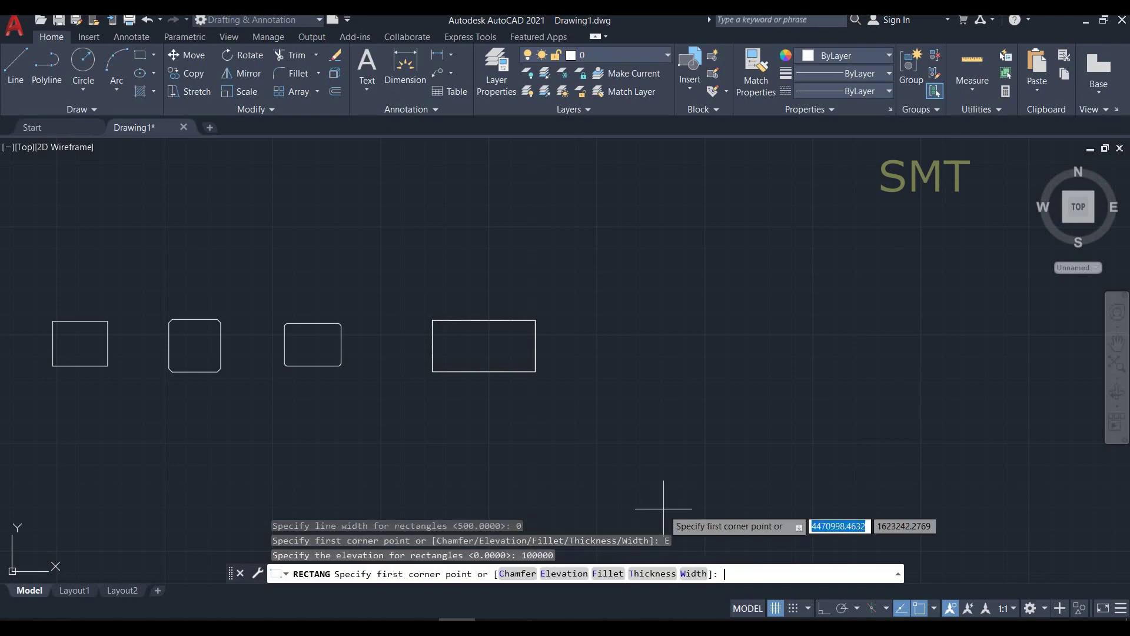
pyautogui.click(644, 404)
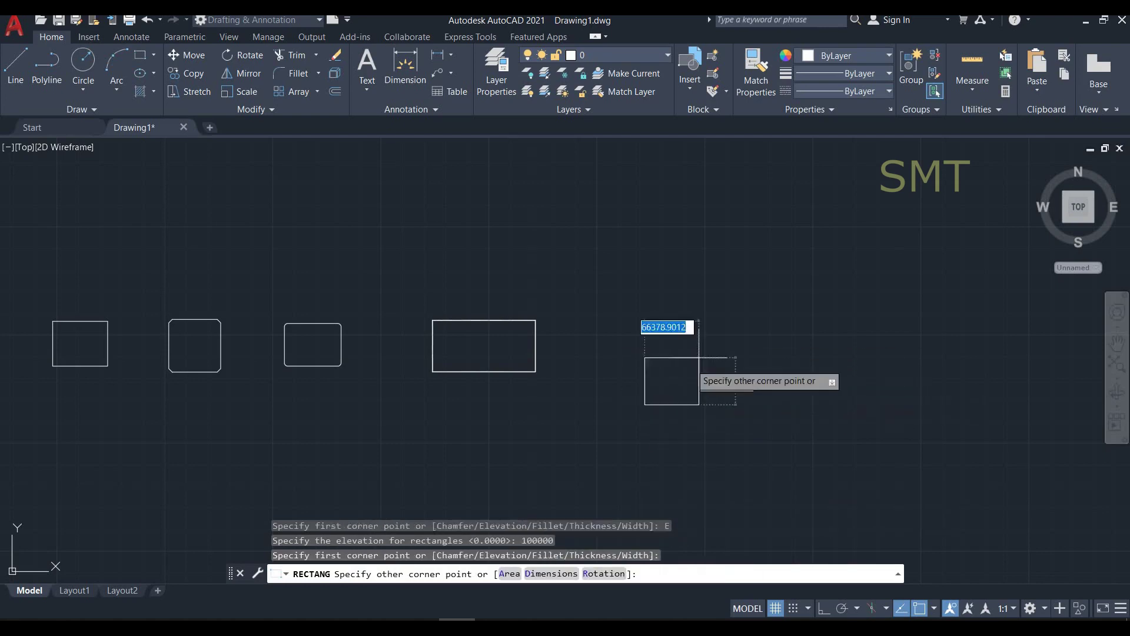
pyautogui.click(828, 287)
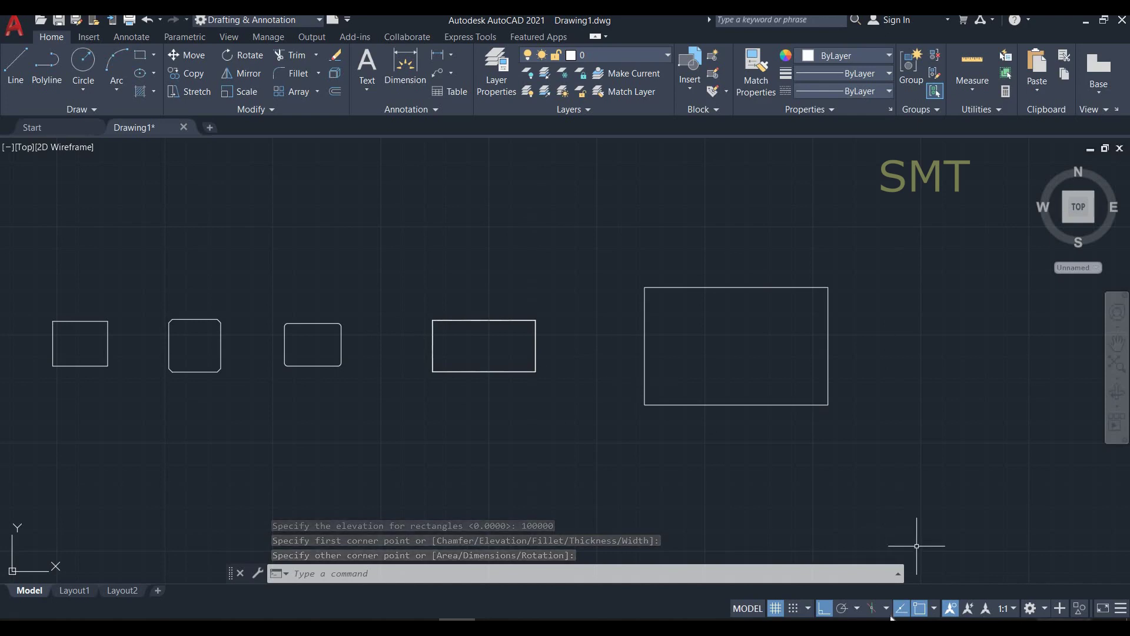
# Step: Switch to 3D Modeling and view the rectangles in SE Isometric, then Front view
pyautogui.click(1046, 612)
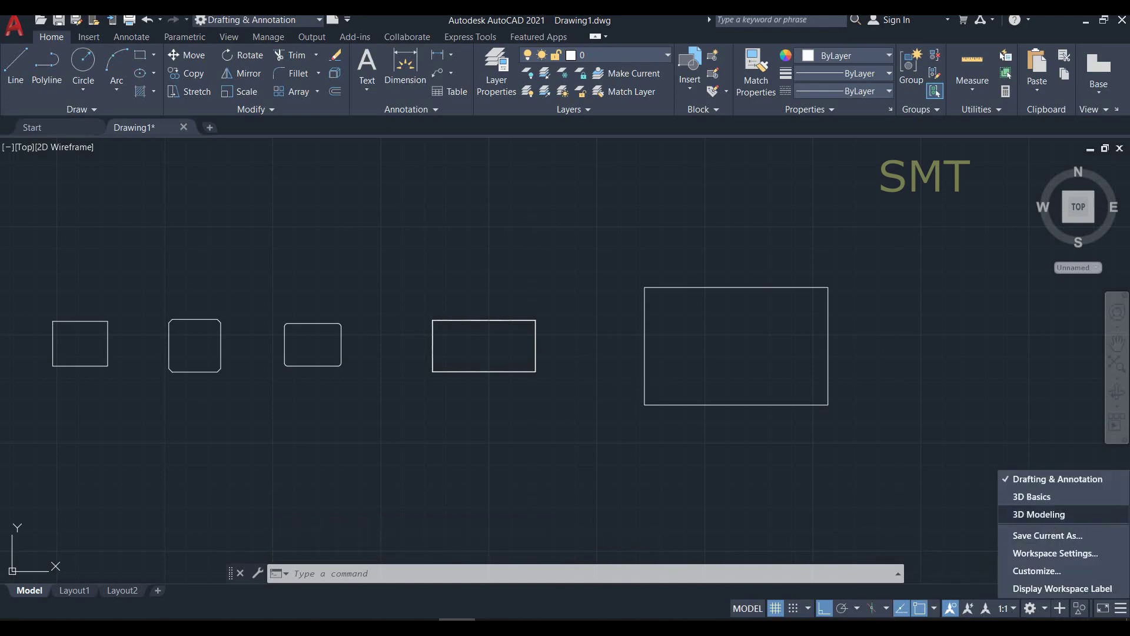
pyautogui.click(1050, 516)
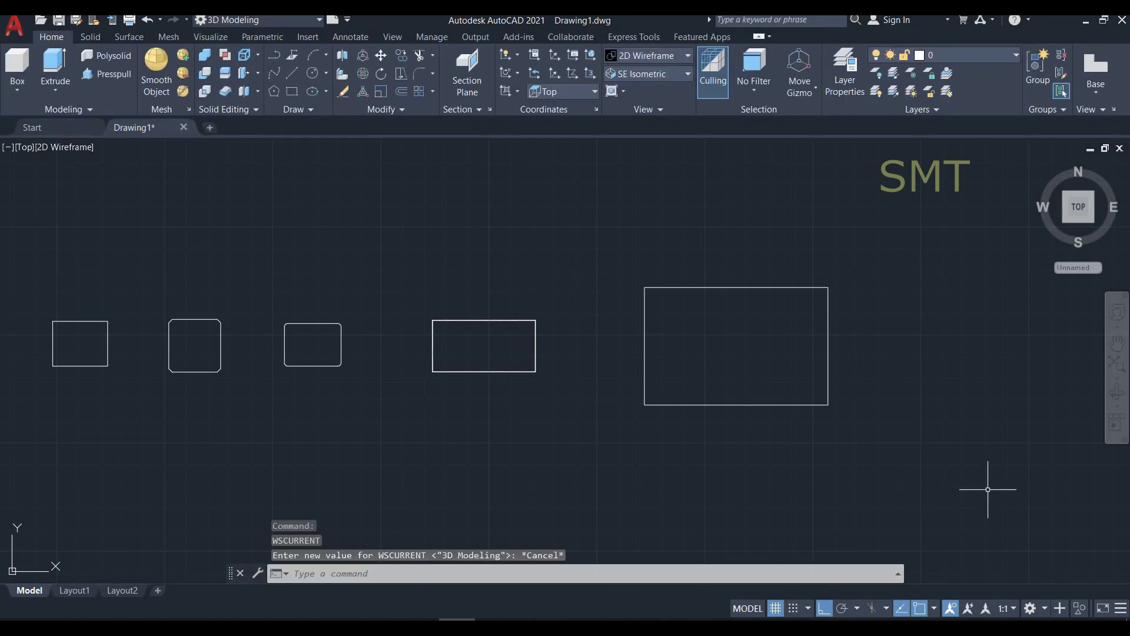
pyautogui.click(669, 73)
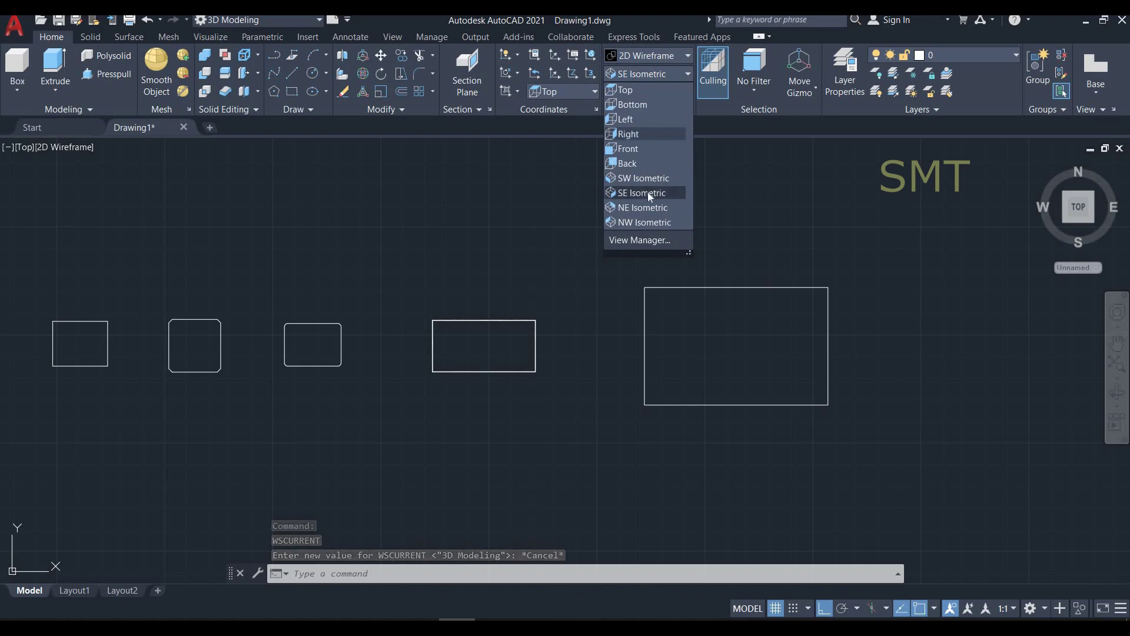
pyautogui.click(648, 192)
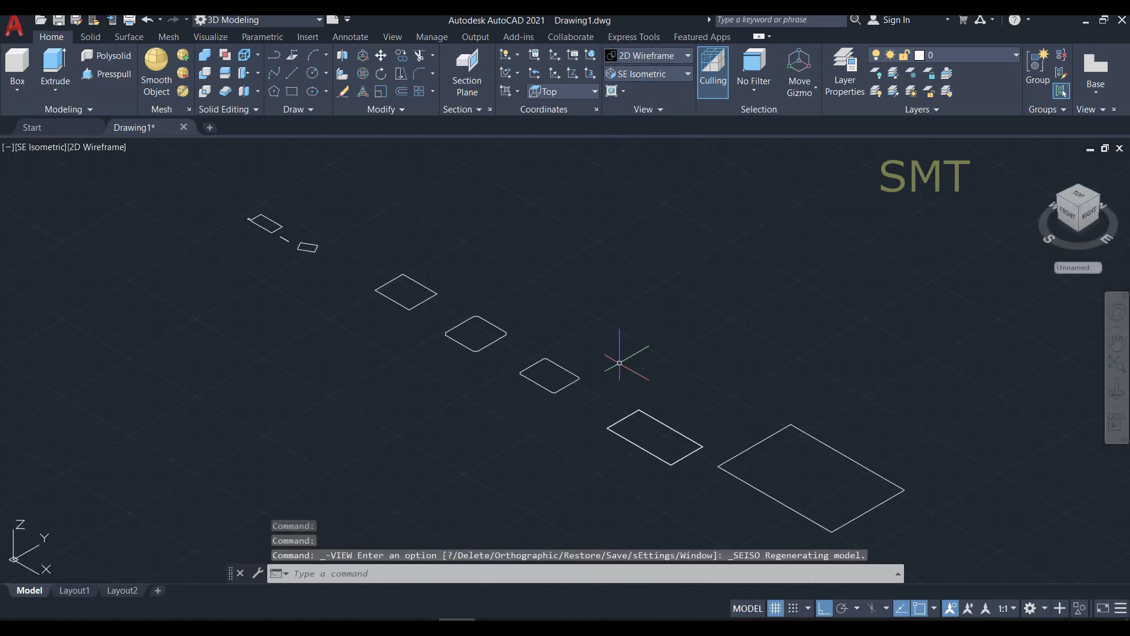
pyautogui.keyDown('shift'); pyautogui.moveTo(652, 343); pyautogui.dragTo(724, 304, button='middle'); pyautogui.keyUp('shift')
pyautogui.click(1073, 212)
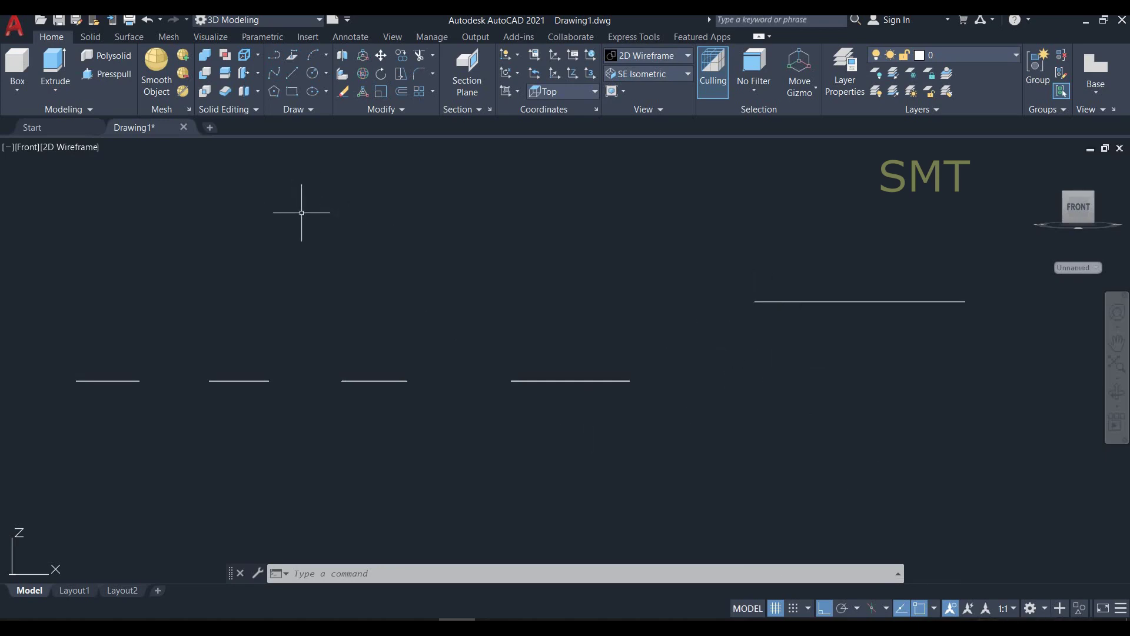
pyautogui.click(1048, 613)
# Step: Return to Drafting & Annotation and view the drawing from the Top, zoomed and panned left
pyautogui.click(1044, 479)
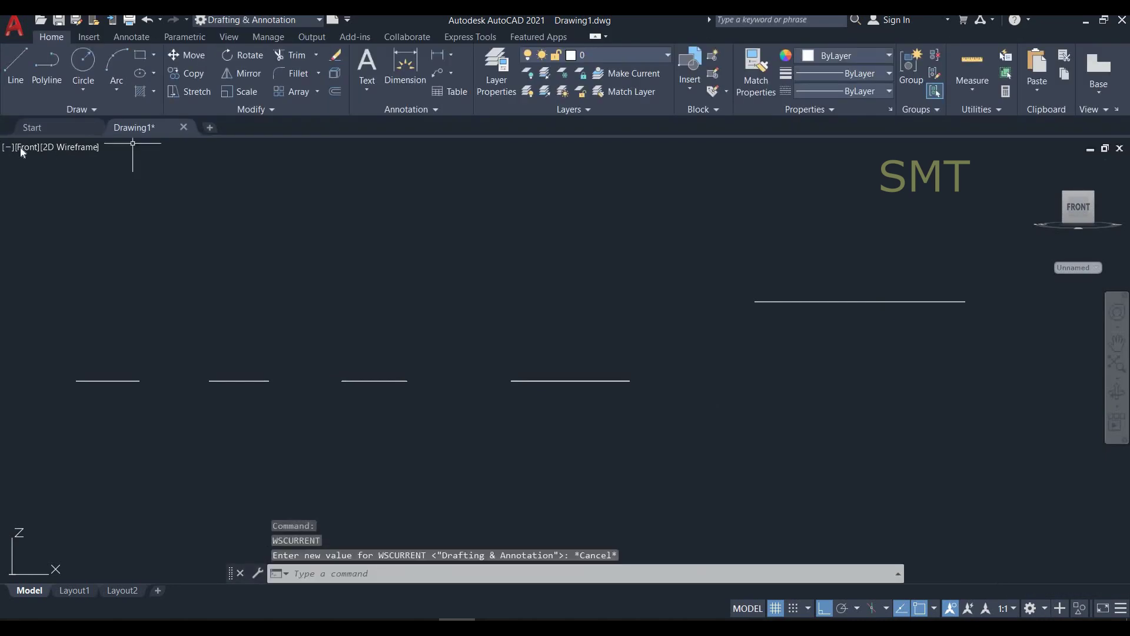
pyautogui.click(26, 148)
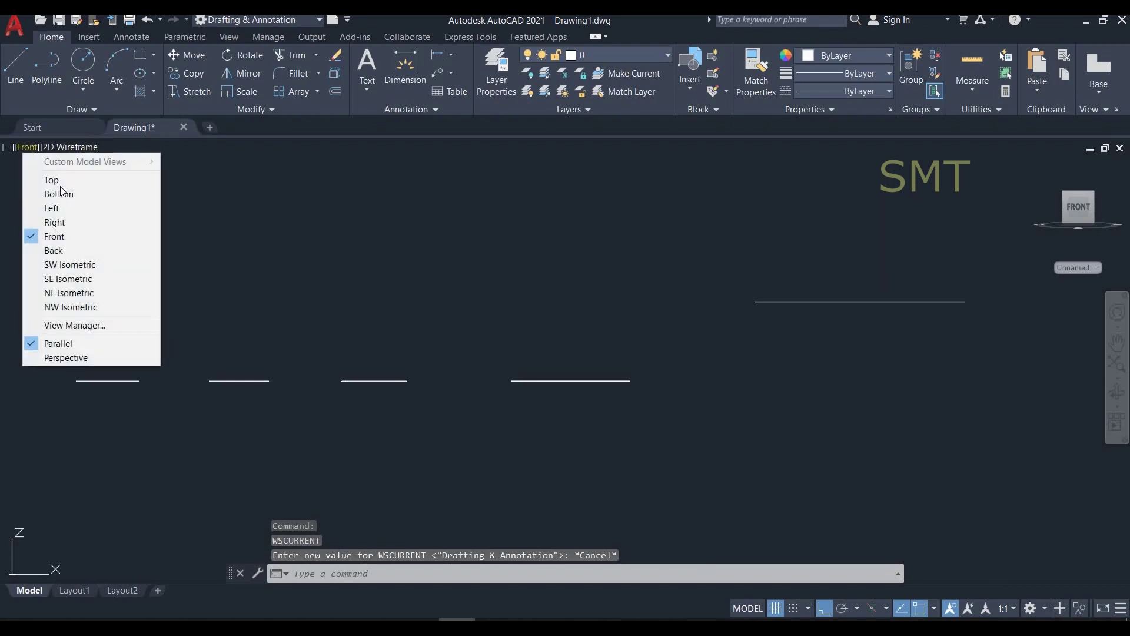
pyautogui.click(62, 180)
pyautogui.scroll(-5, 651, 409)
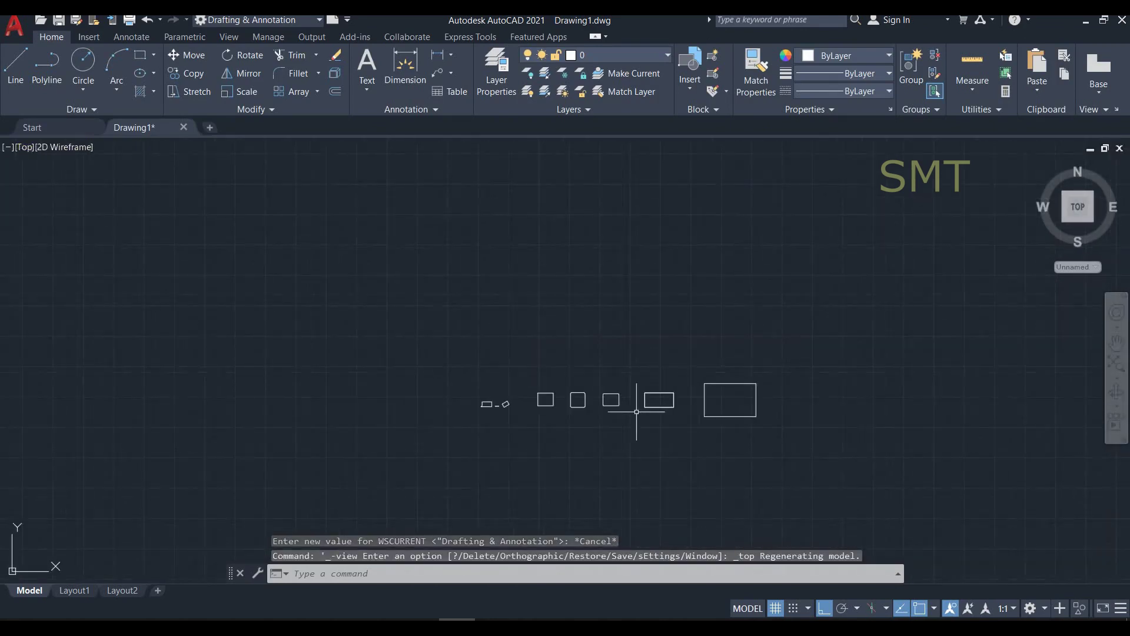
pyautogui.scroll(-2, 765, 415)
pyautogui.moveTo(803, 417); pyautogui.dragTo(659, 420, button='middle')
# Step: Draw a new large rectangle with thickness 750 beside the earlier ones
pyautogui.click(503, 573)
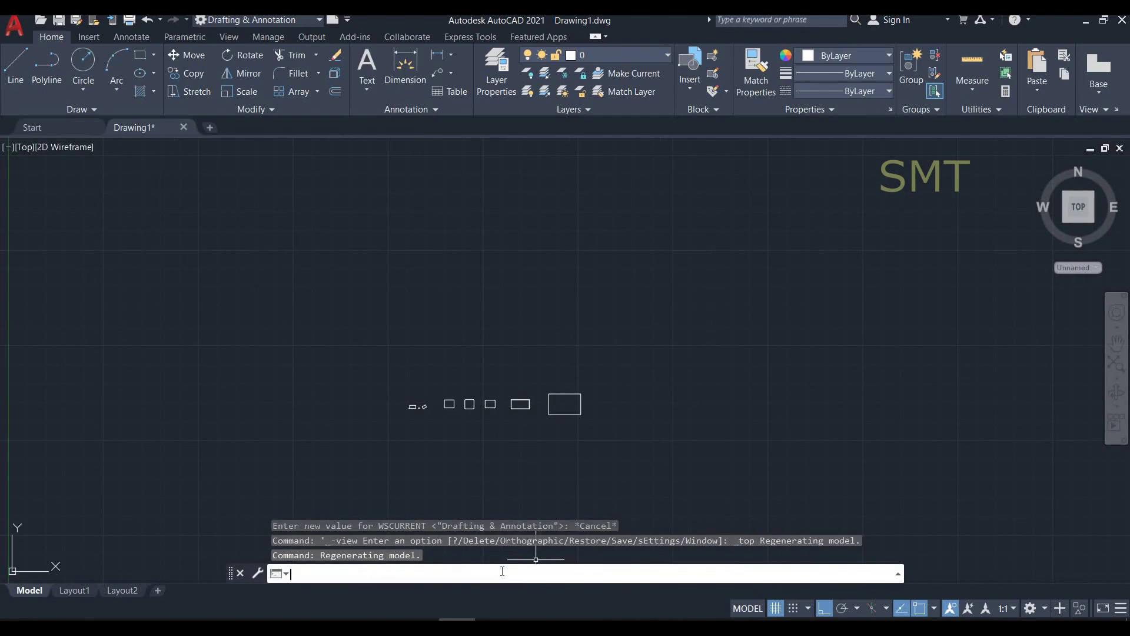
pyautogui.write('rec')
pyautogui.press('Return')
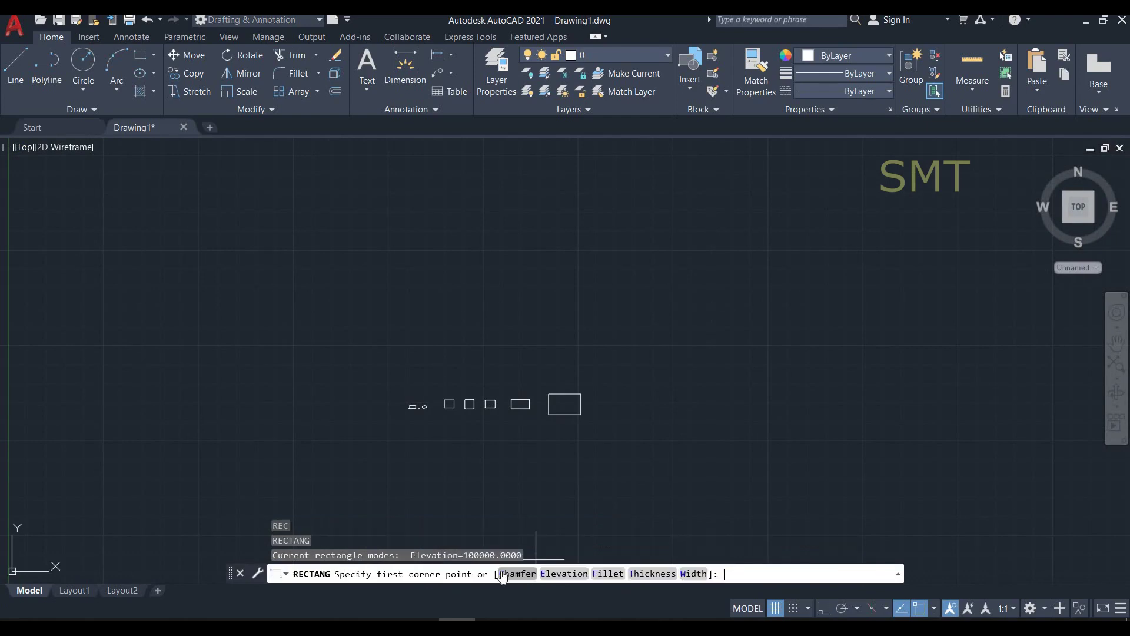
pyautogui.click(648, 573)
pyautogui.scroll(2, 680, 421)
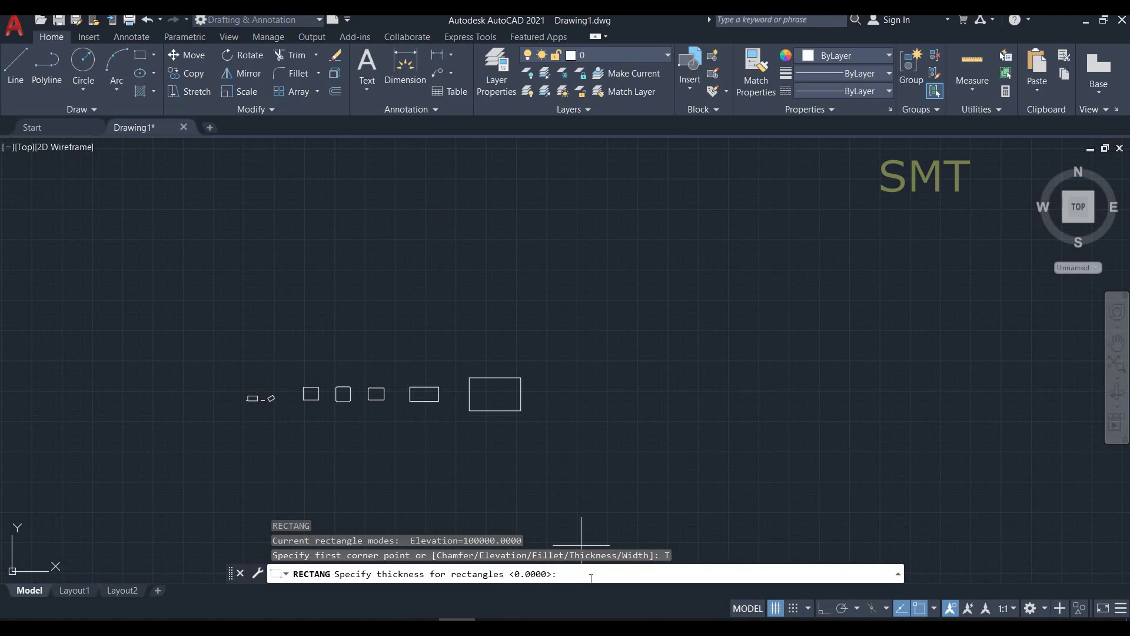
pyautogui.write('750')
pyautogui.press('Return')
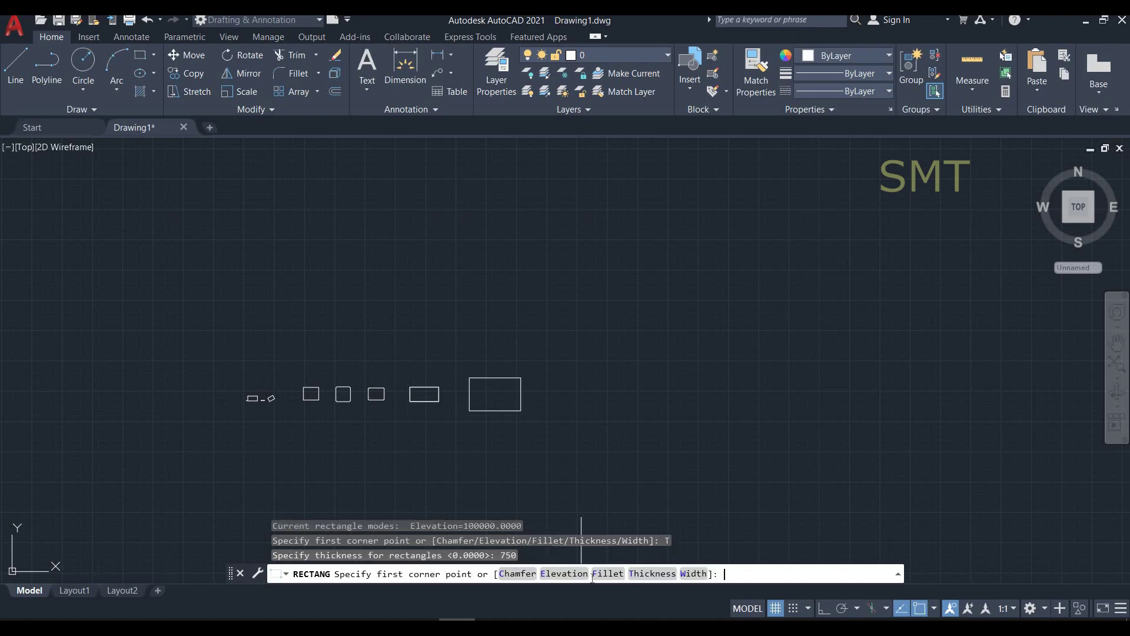
pyautogui.click(610, 444)
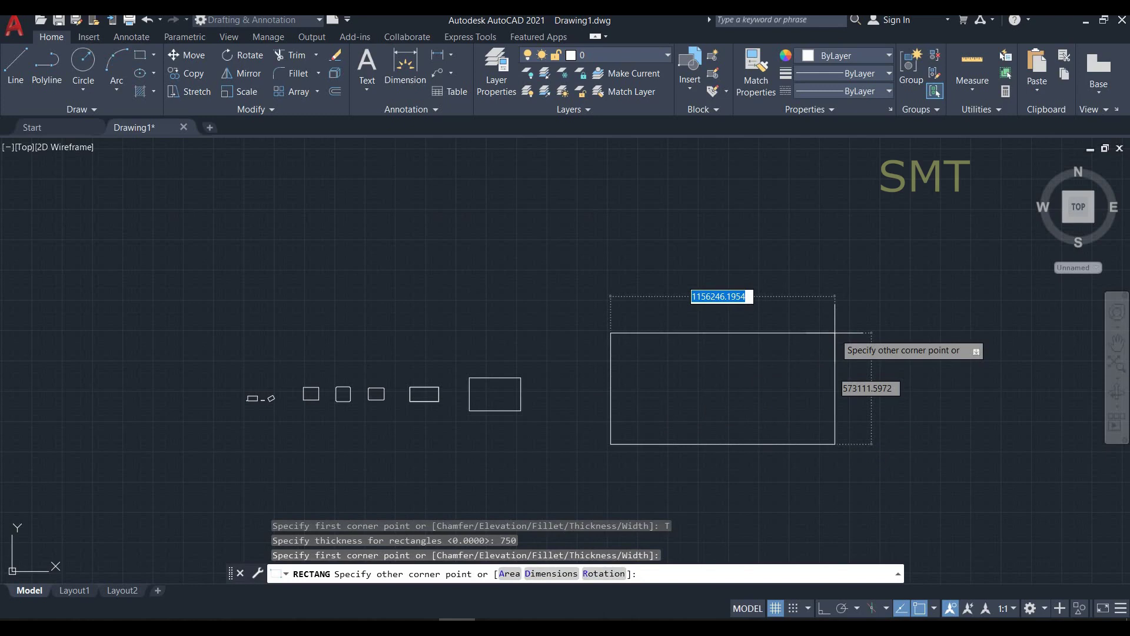
pyautogui.click(835, 333)
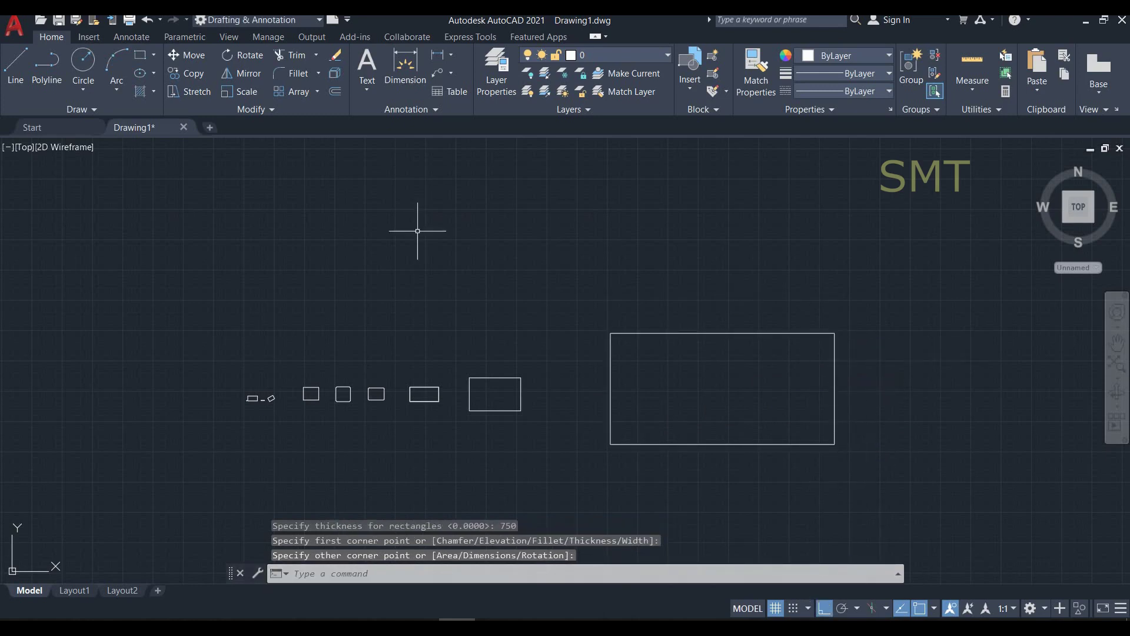
# Step: Switch to 3D Modeling and view the rectangles from the Front in 2D Wireframe, zoomed in
pyautogui.click(1046, 609)
pyautogui.click(1057, 514)
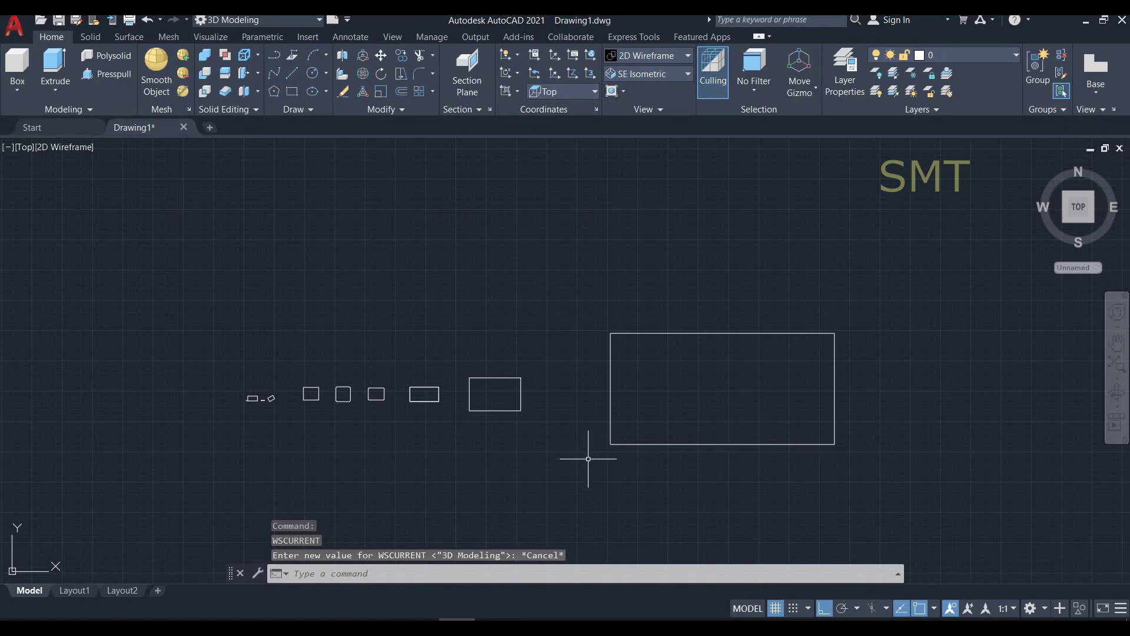
pyautogui.moveTo(589, 389)
pyautogui.keyDown('shift'); pyautogui.mouseDown(button='middle')
pyautogui.moveTo(621, 240)
pyautogui.moveTo(612, 260)
pyautogui.mouseUp(button='middle'); pyautogui.keyUp('shift')
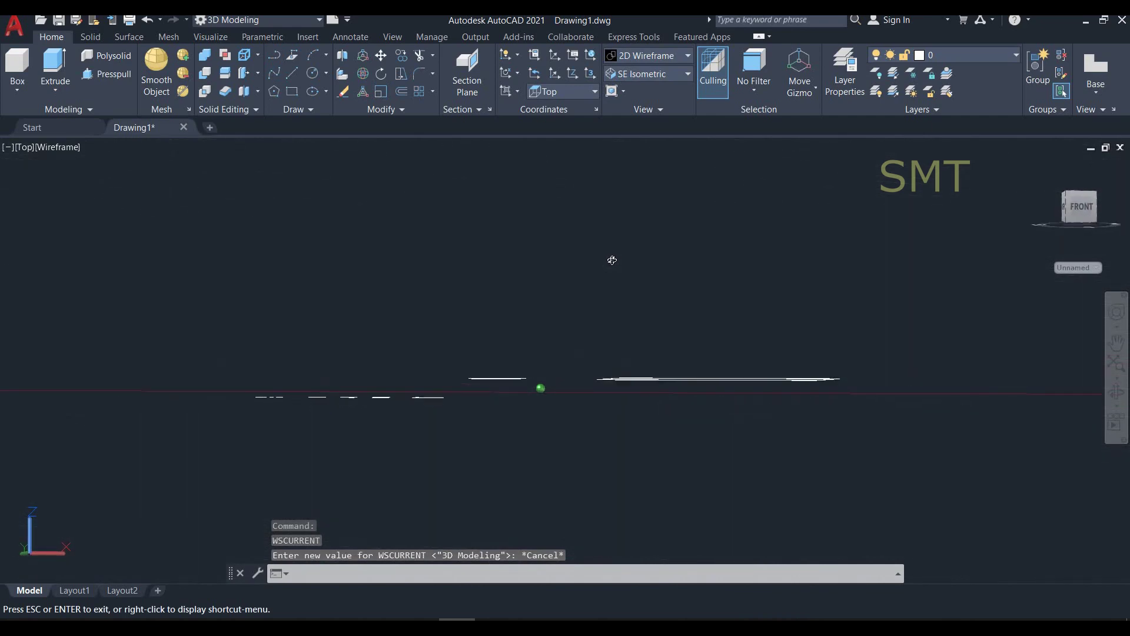
pyautogui.click(1079, 207)
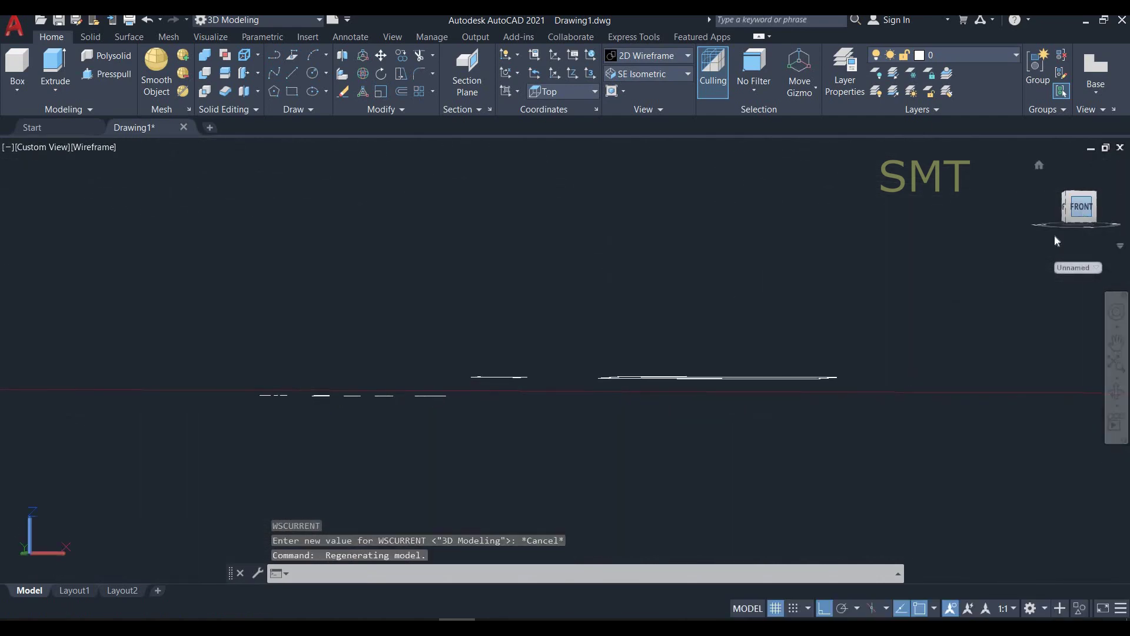
pyautogui.scroll(5, 631, 353)
pyautogui.scroll(3, 544, 365)
pyautogui.scroll(3, 465, 326)
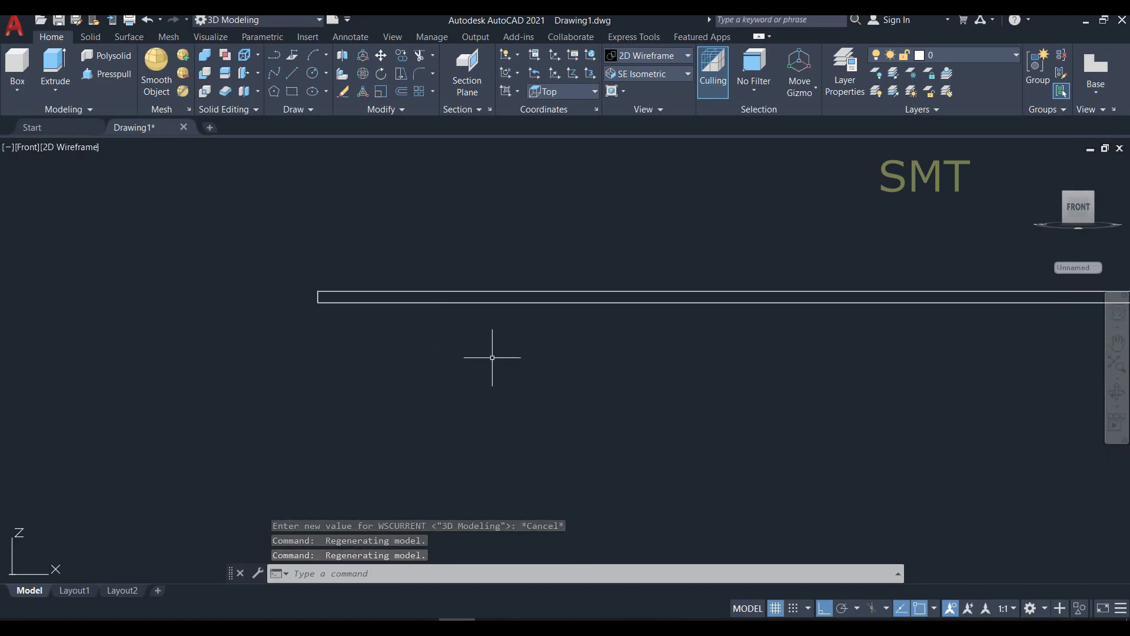
pyautogui.scroll(-2, 547, 367)
pyautogui.scroll(-4, 546, 369)
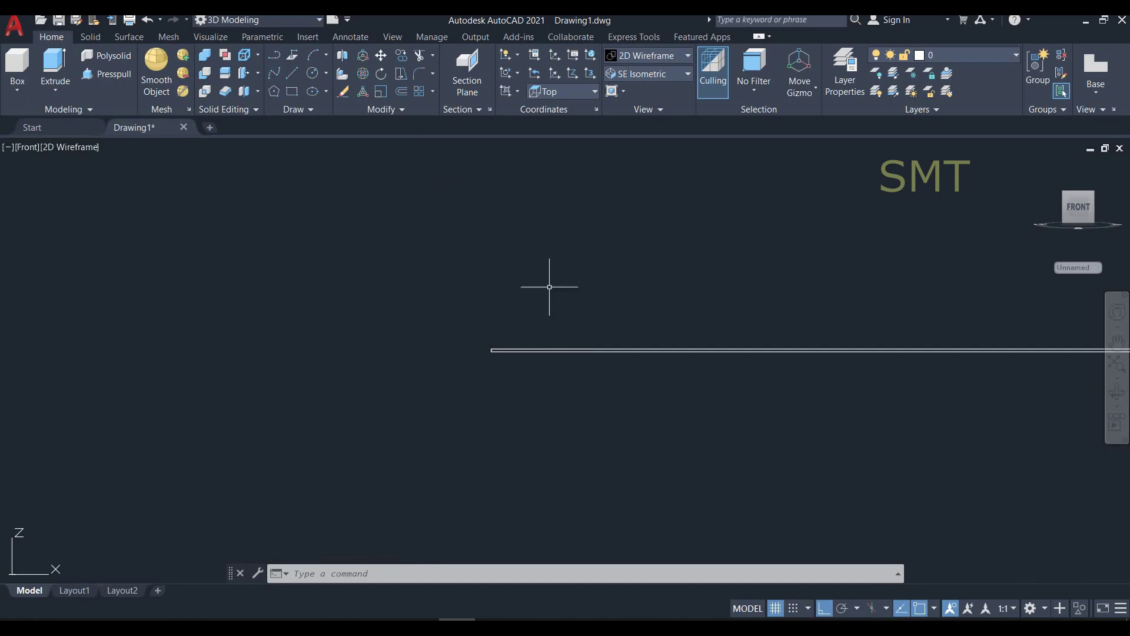
pyautogui.click(82, 148)
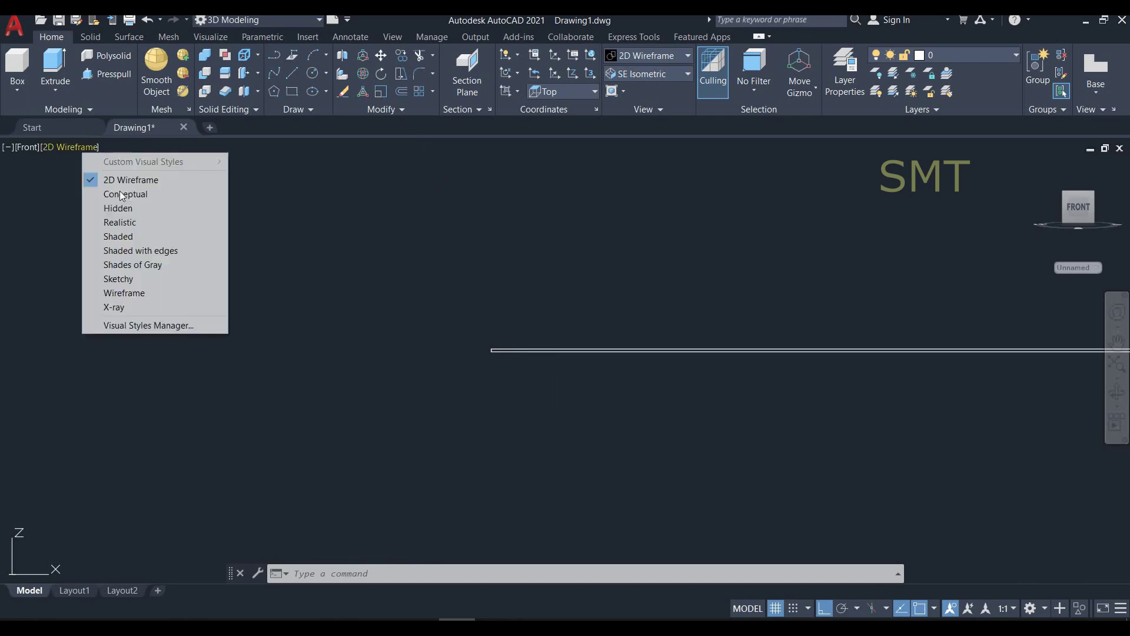
# Step: Render the front view in the Shaded visual style and zoom around the rectangles
pyautogui.click(129, 241)
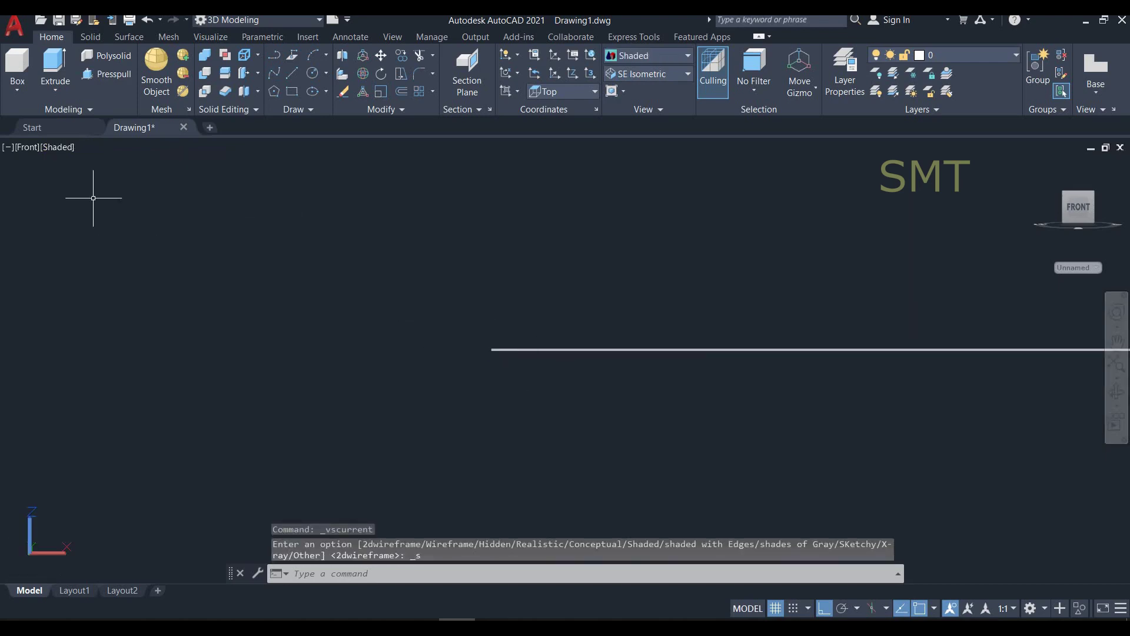
pyautogui.moveTo(491, 349); pyautogui.dragTo(468, 325)
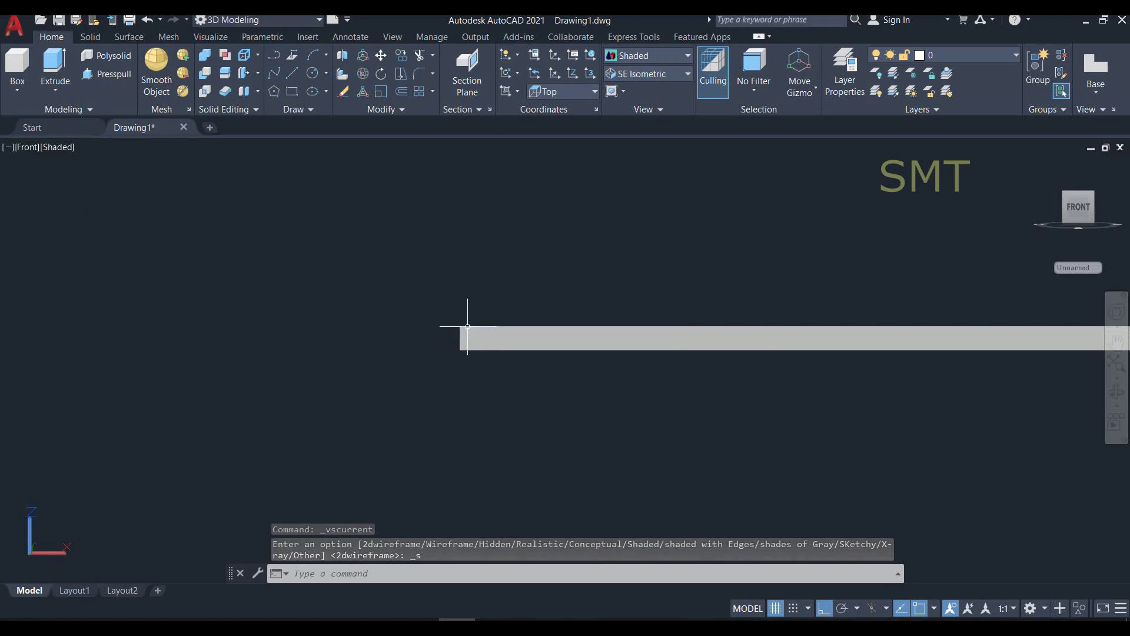
pyautogui.scroll(-5, 507, 364)
pyautogui.scroll(-3, 509, 361)
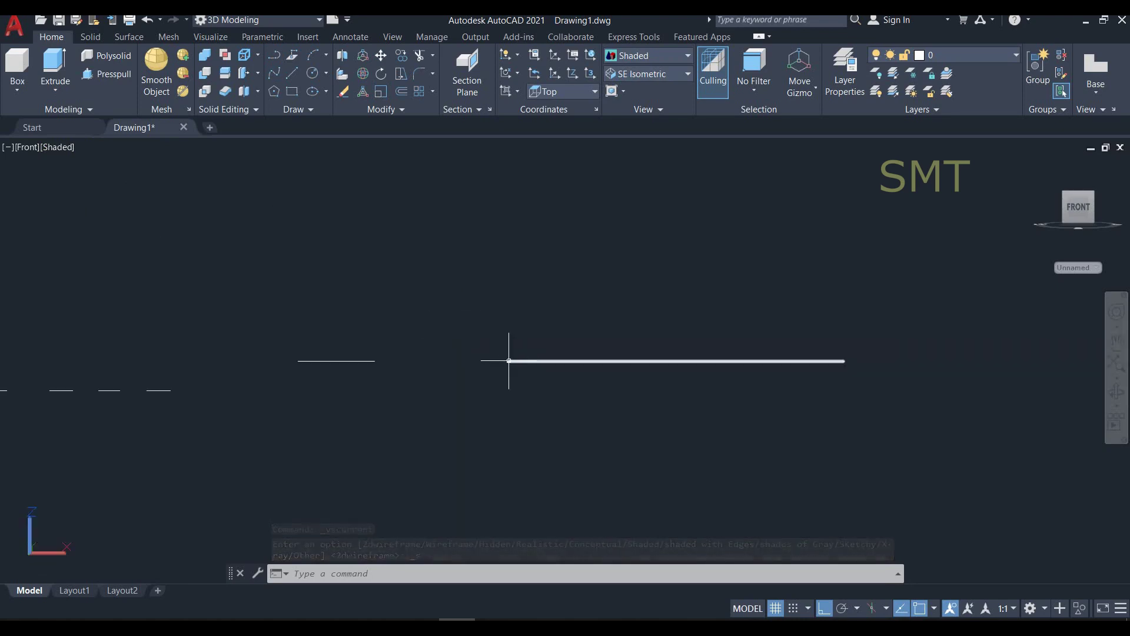
pyautogui.scroll(2, 704, 367)
pyautogui.scroll(-2, 677, 365)
pyautogui.scroll(2, 613, 350)
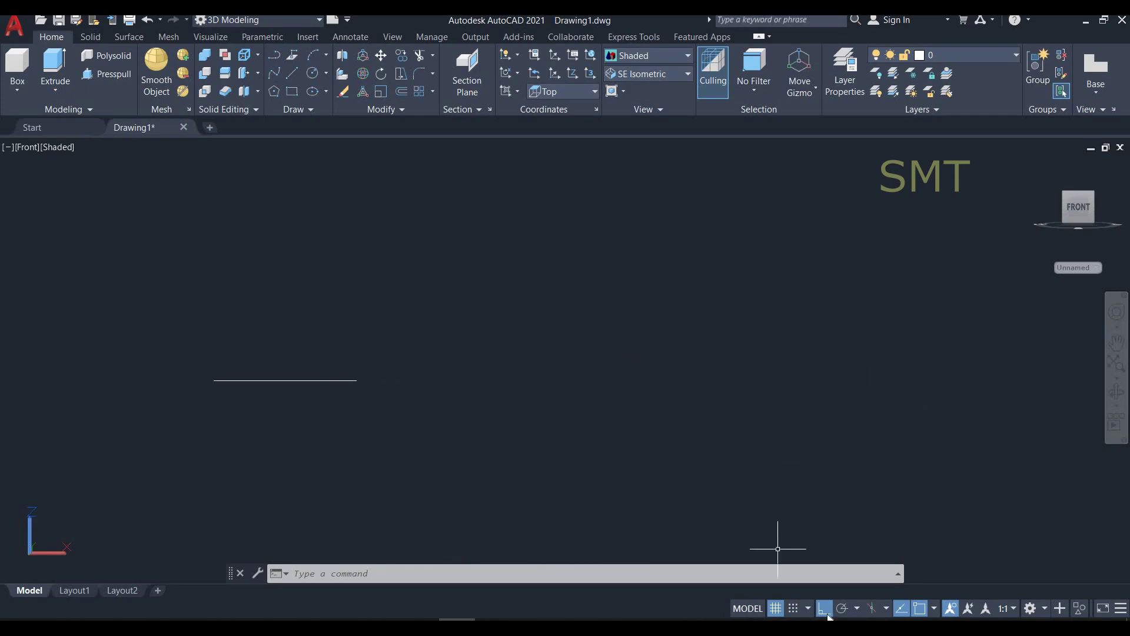
pyautogui.scroll(-2, 724, 357)
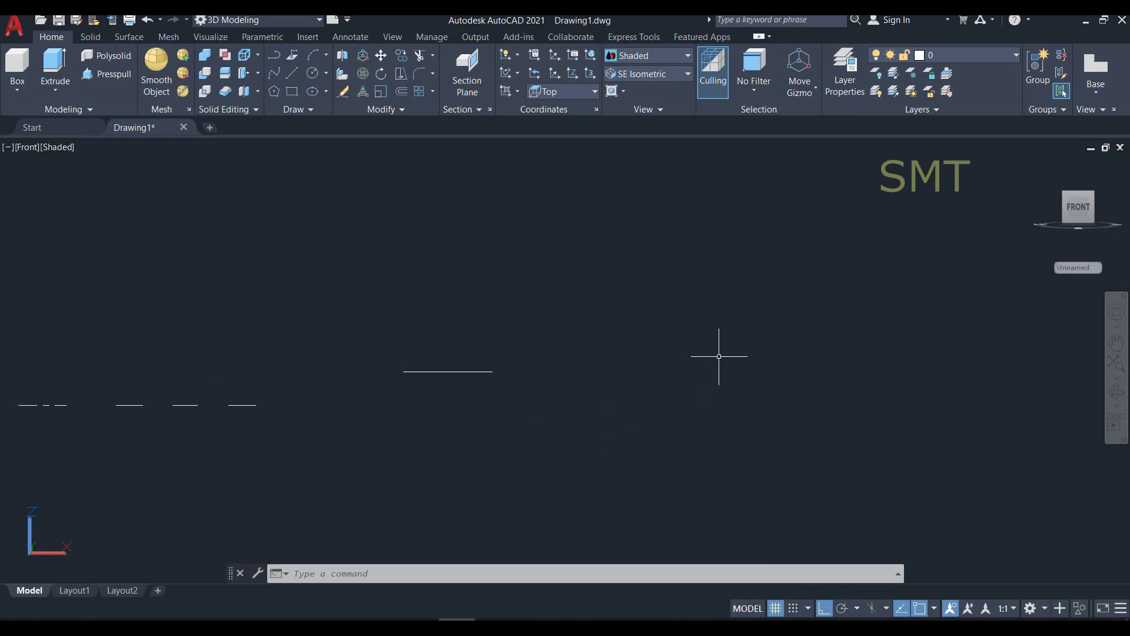
# Step: Switch the workspace back to Drafting & Annotation
pyautogui.click(1042, 611)
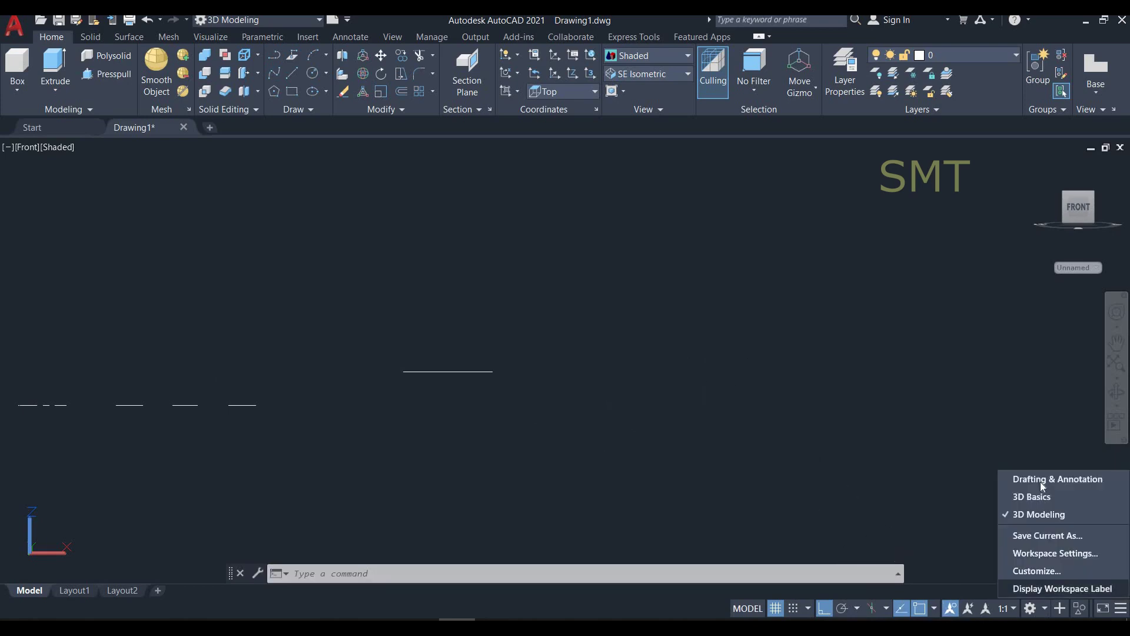
pyautogui.click(1058, 479)
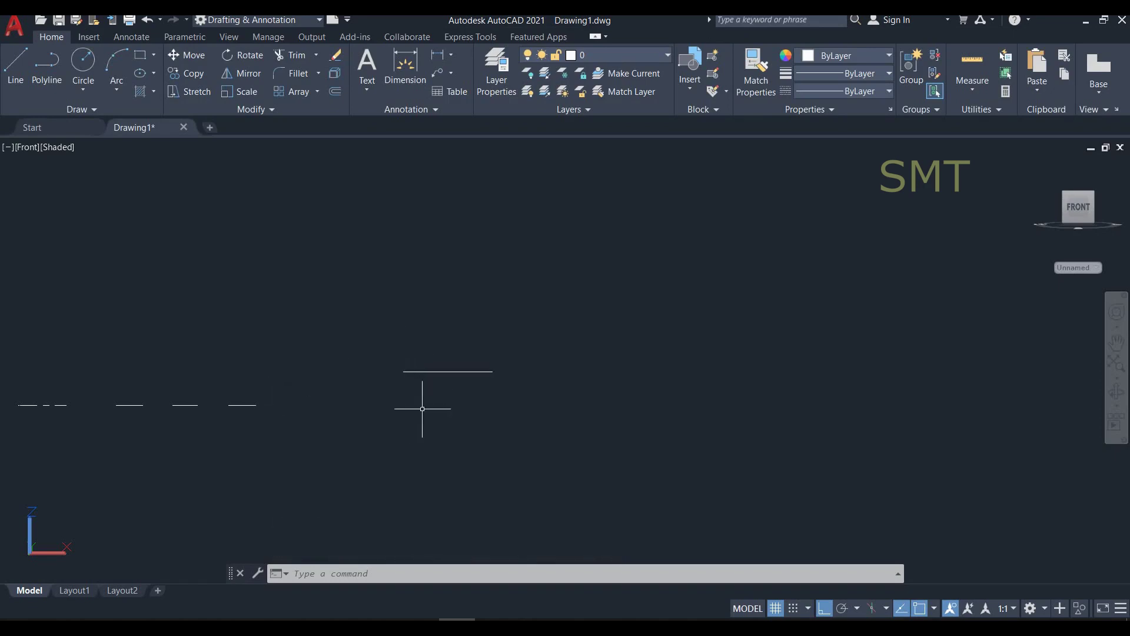
pyautogui.click(483, 570)
pyautogui.write('rec')
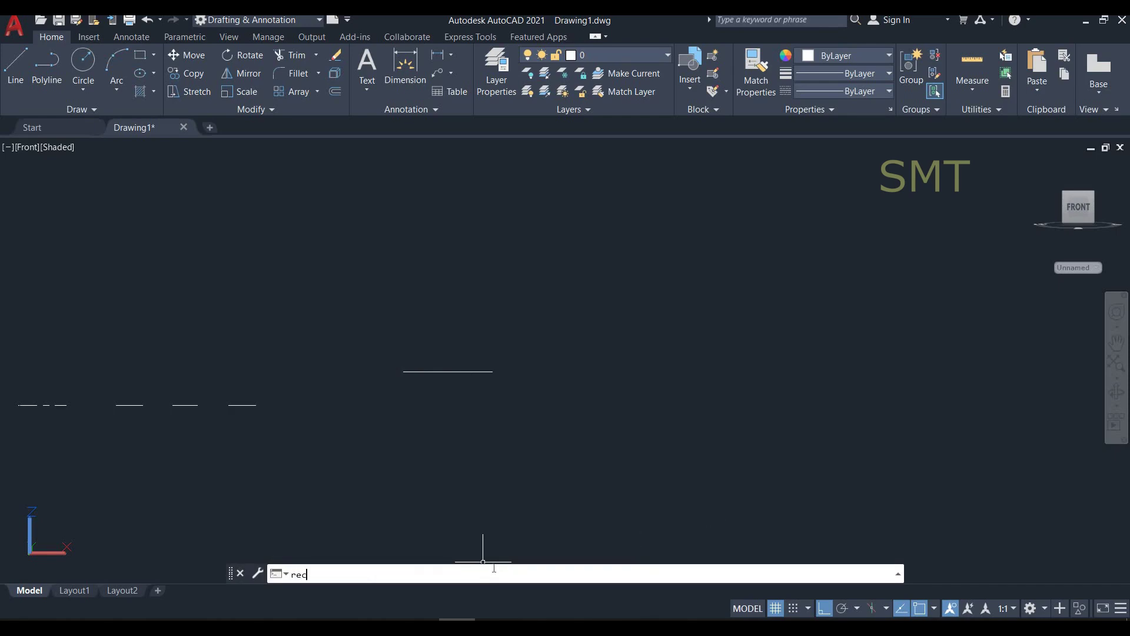
# Step: Start another rectangle with elevation reset to 0, then zoom and pan the view
pyautogui.press('Return')
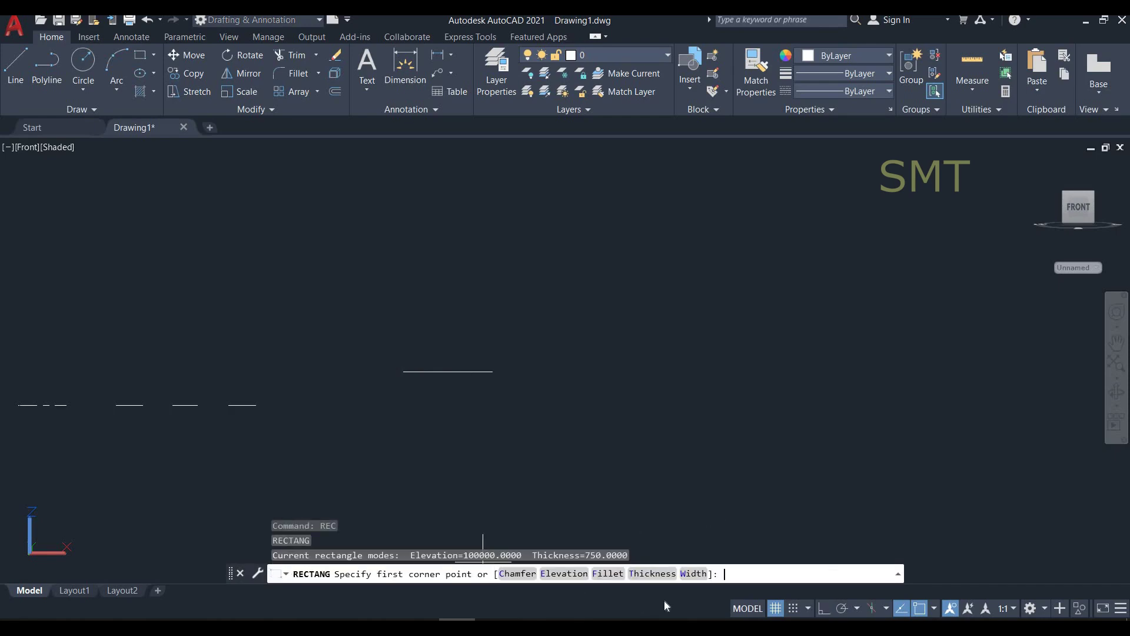
pyautogui.write('e')
pyautogui.press('Return')
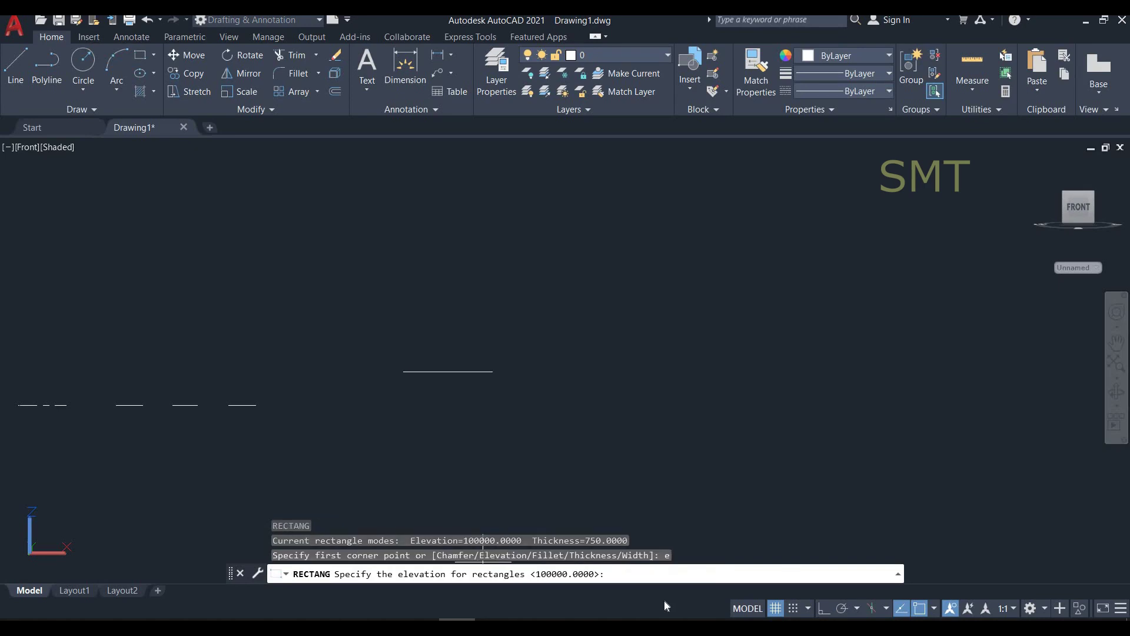
pyautogui.write('0')
pyautogui.press('Return')
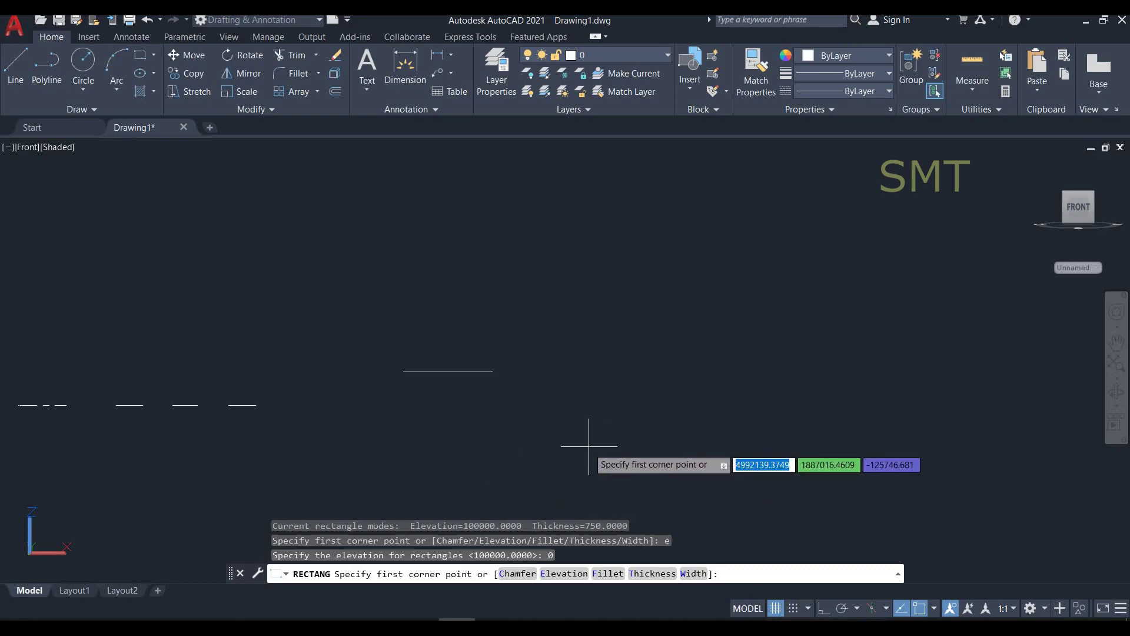
pyautogui.scroll(-3, 673, 417)
pyautogui.moveTo(714, 429); pyautogui.dragTo(659, 407, button='middle')
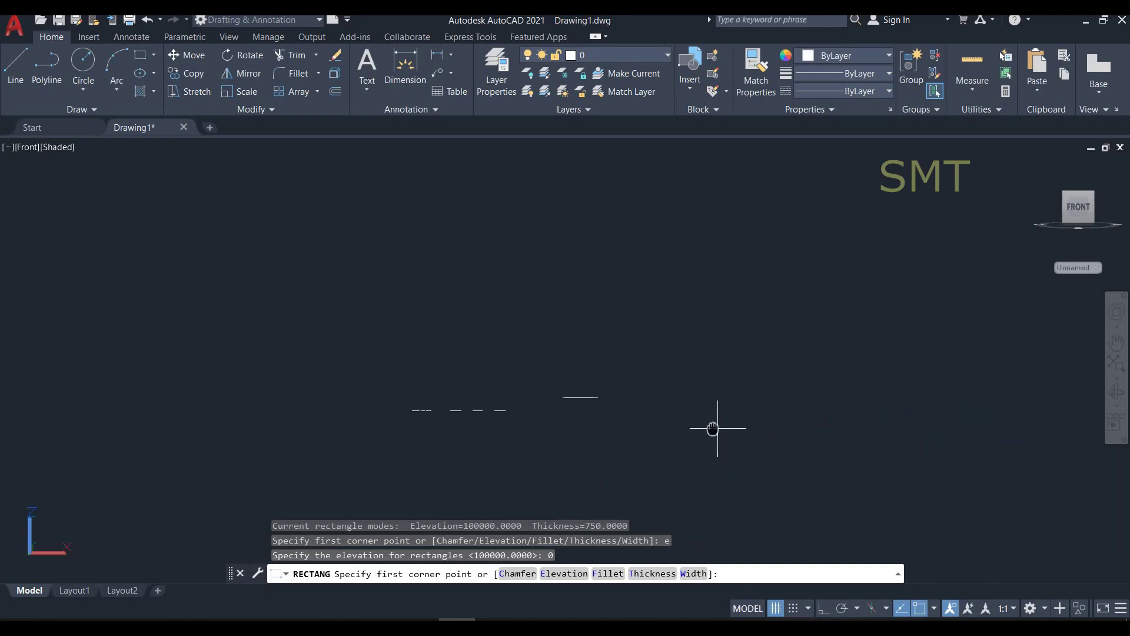